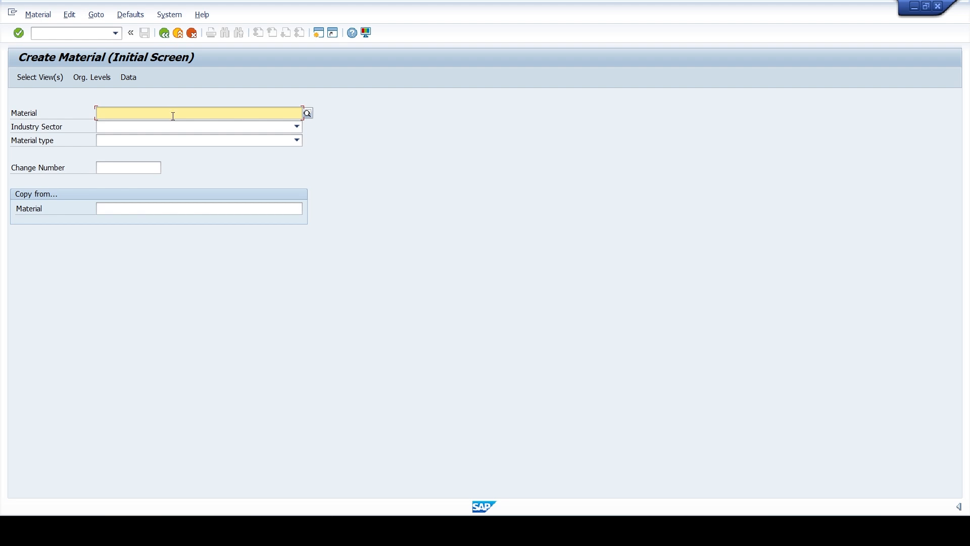
# Set the new material's industry sector to IT Industry.
pyautogui.click(176, 126)
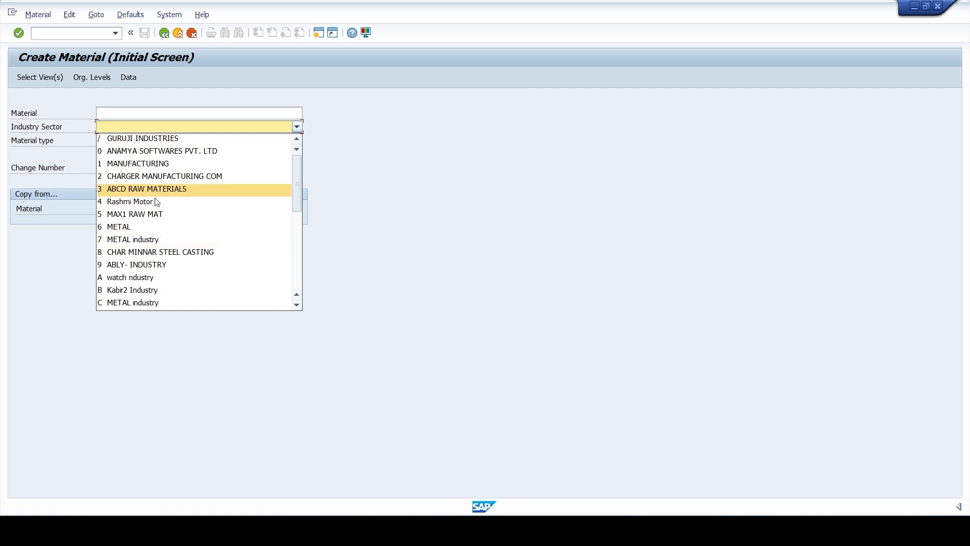
pyautogui.scroll(-1, 151, 192)
pyautogui.scroll(-3, 151, 193)
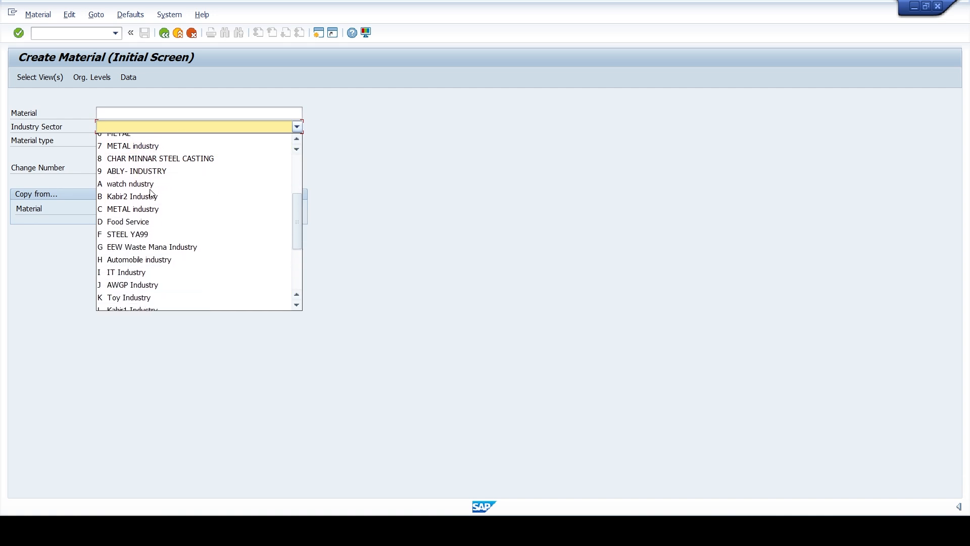
pyautogui.click(146, 217)
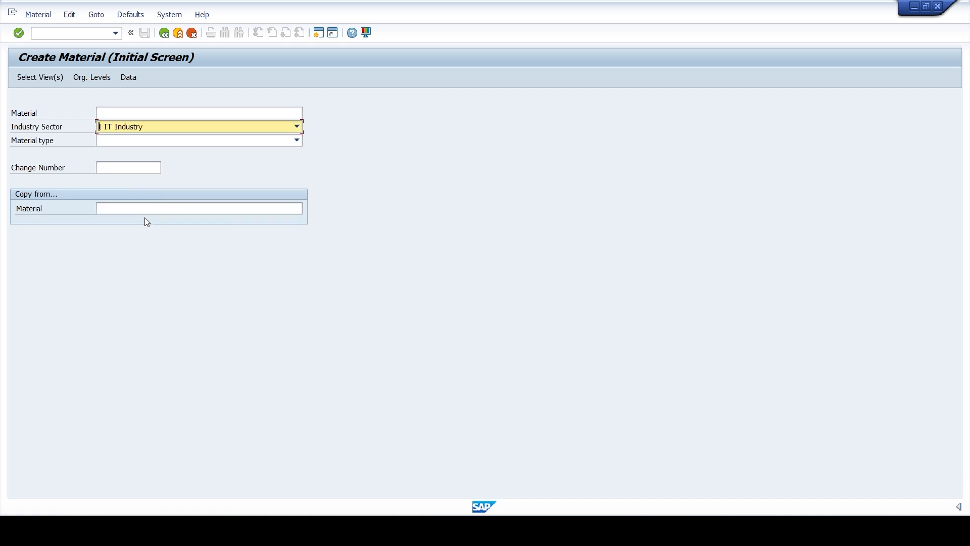
# Set the material type to ROAM Ash ROH material and proceed to the view selection.
pyautogui.click(150, 140)
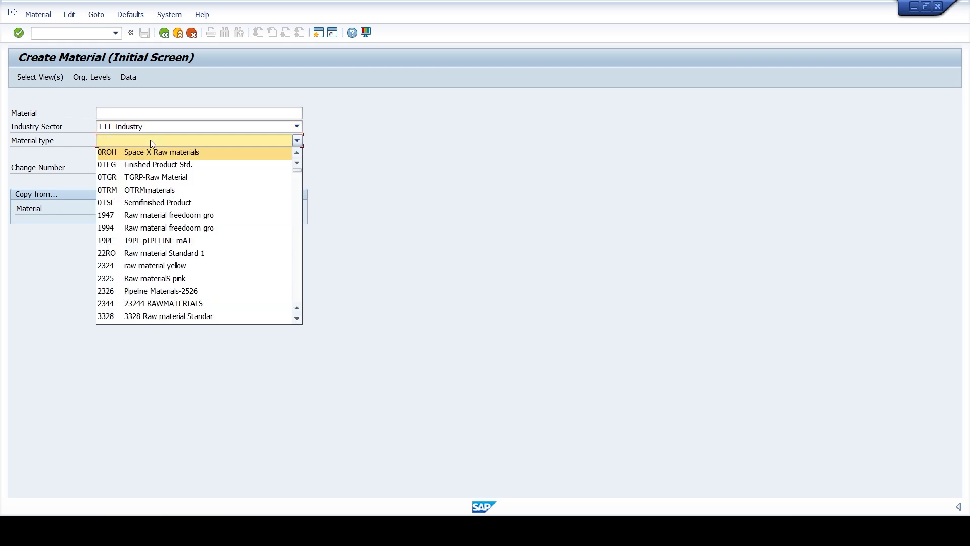
pyautogui.write('ro')
pyautogui.press('Down')
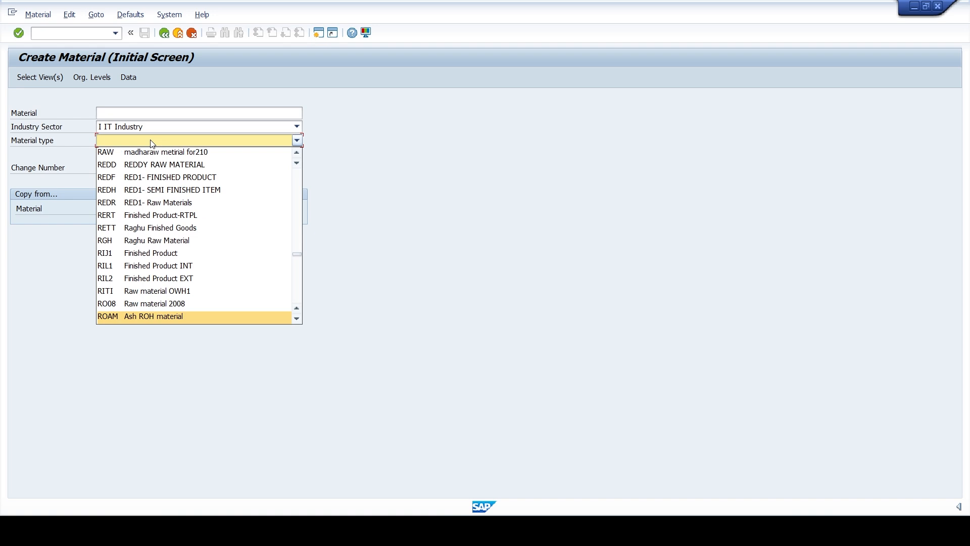
pyautogui.press('Return')
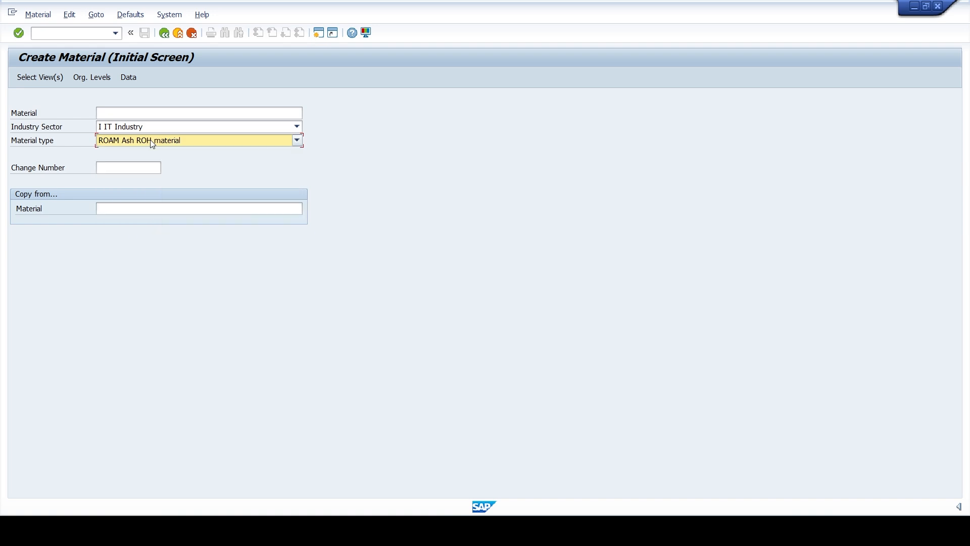
pyautogui.press('Return')
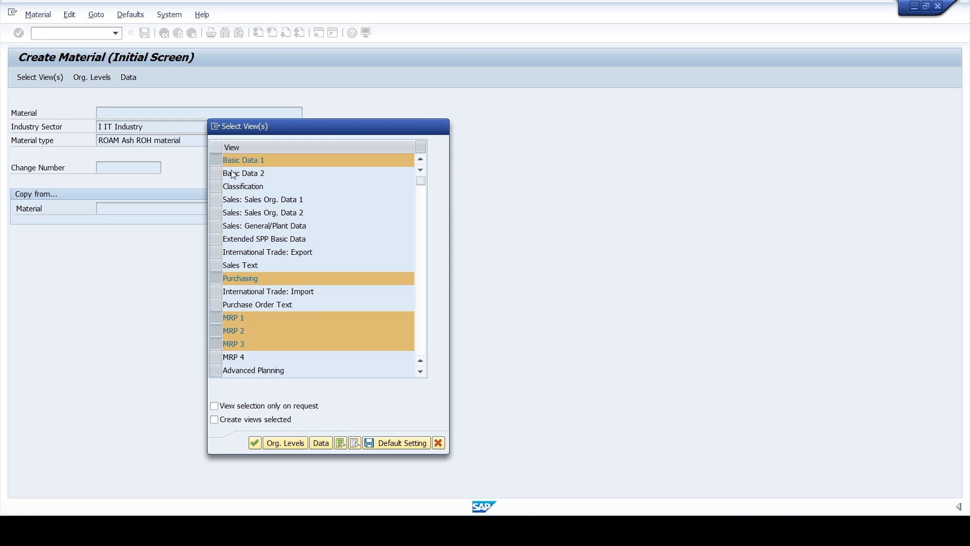
# Examine the full list of material views to see which ones are preselected.
pyautogui.scroll(-2, 286, 306)
pyautogui.scroll(-1, 286, 306)
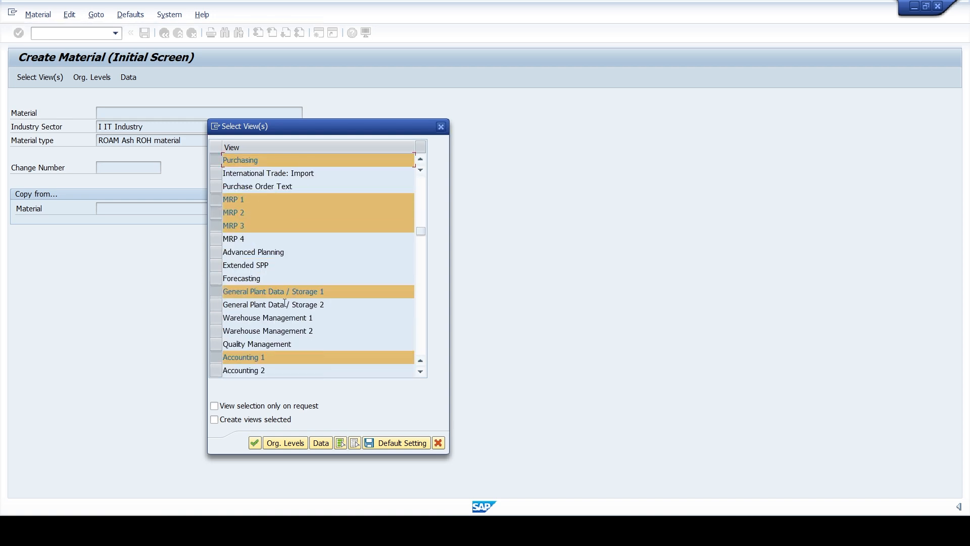
pyautogui.scroll(-2, 286, 306)
pyautogui.scroll(-1, 286, 304)
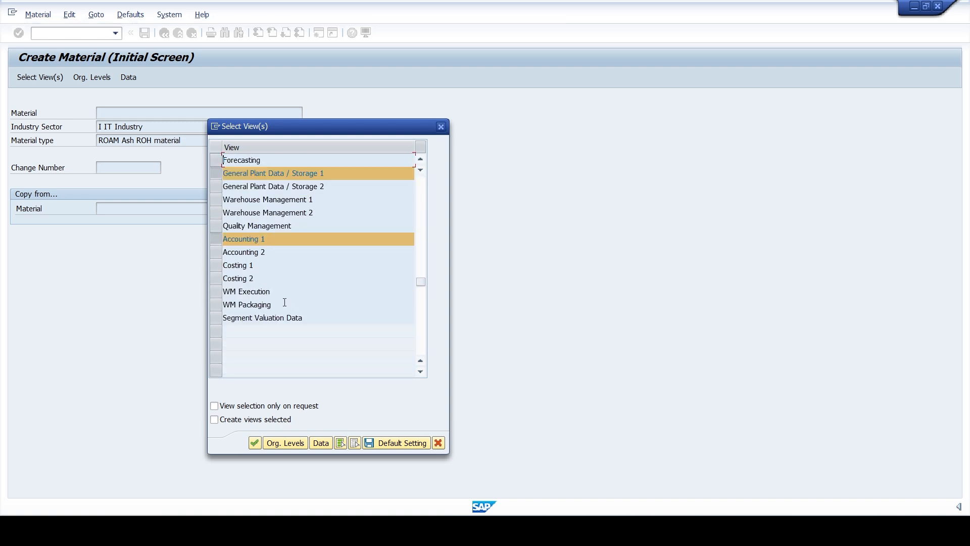
pyautogui.scroll(4, 285, 302)
pyautogui.scroll(1, 285, 302)
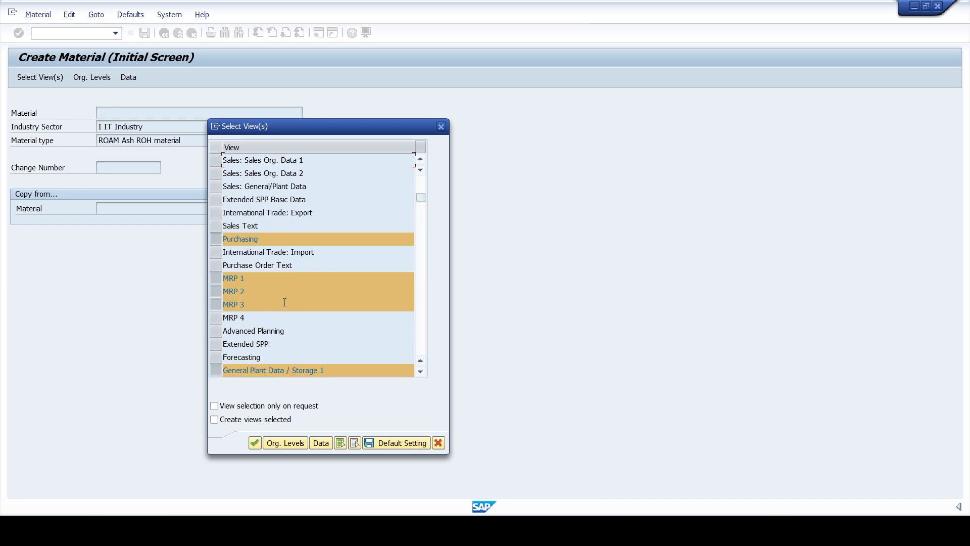
pyautogui.scroll(1, 285, 302)
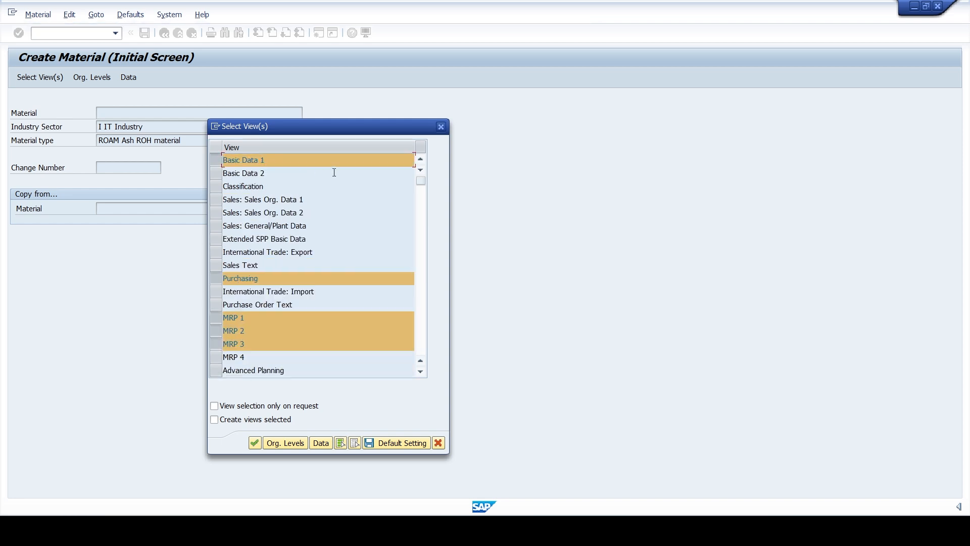
pyautogui.moveTo(420, 182); pyautogui.dragTo(421, 200)
pyautogui.click(420, 371)
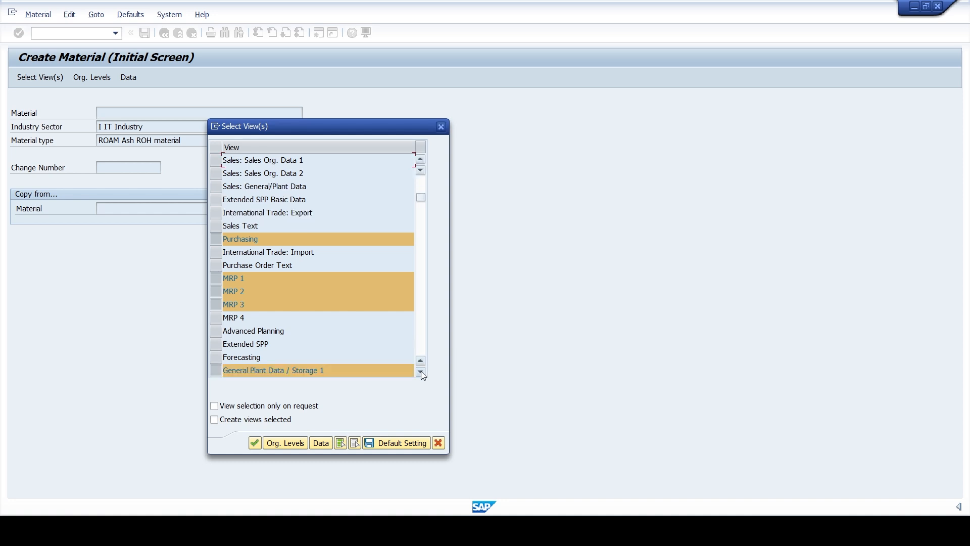
pyautogui.click(421, 372)
pyautogui.click(420, 371)
pyautogui.click(421, 371)
pyautogui.click(420, 371)
pyautogui.click(421, 372)
pyautogui.click(420, 372)
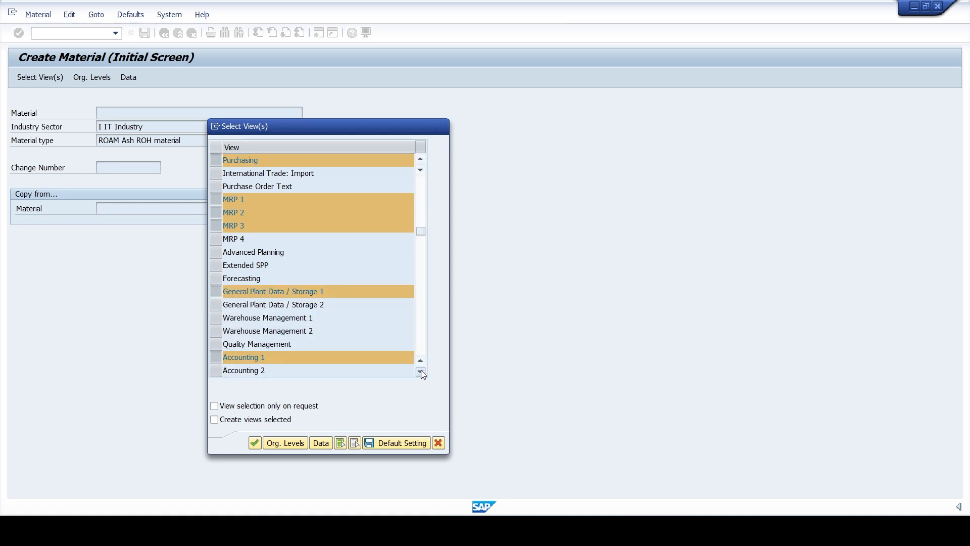
pyautogui.click(421, 372)
pyautogui.click(420, 372)
pyautogui.click(421, 371)
pyautogui.click(420, 371)
pyautogui.click(420, 371)
pyautogui.click(420, 371)
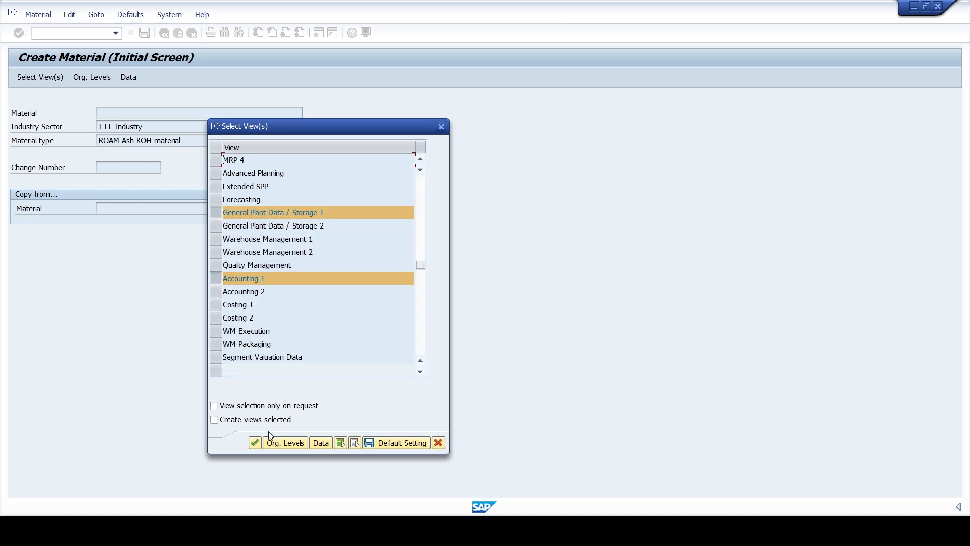
# Toggle the Accounting 2 view and confirm the view selection for the material.
pyautogui.click(215, 296)
pyautogui.click(214, 296)
pyautogui.click(254, 443)
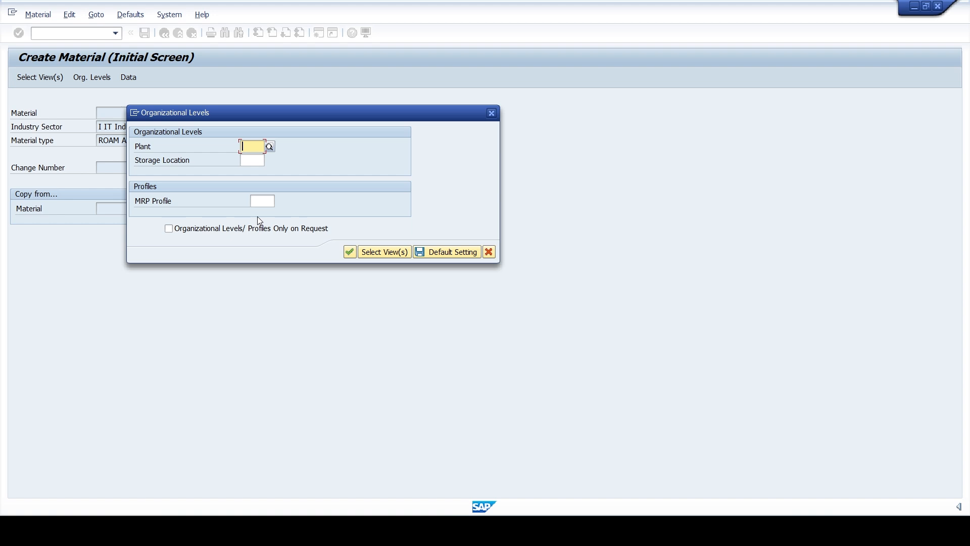
# Try to set the organizational levels to plant ASHI and storage location UP.
pyautogui.write('ashi')
pyautogui.click(249, 161)
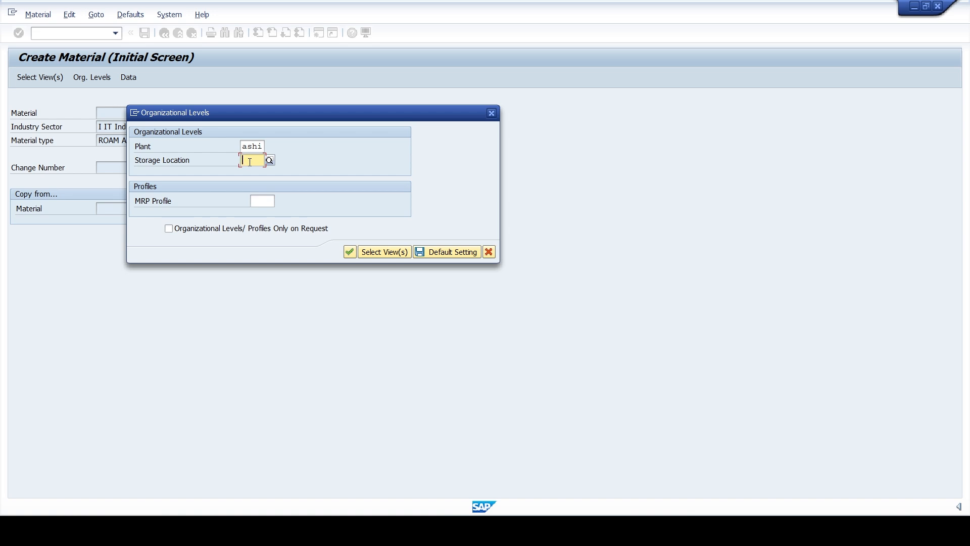
pyautogui.write('up')
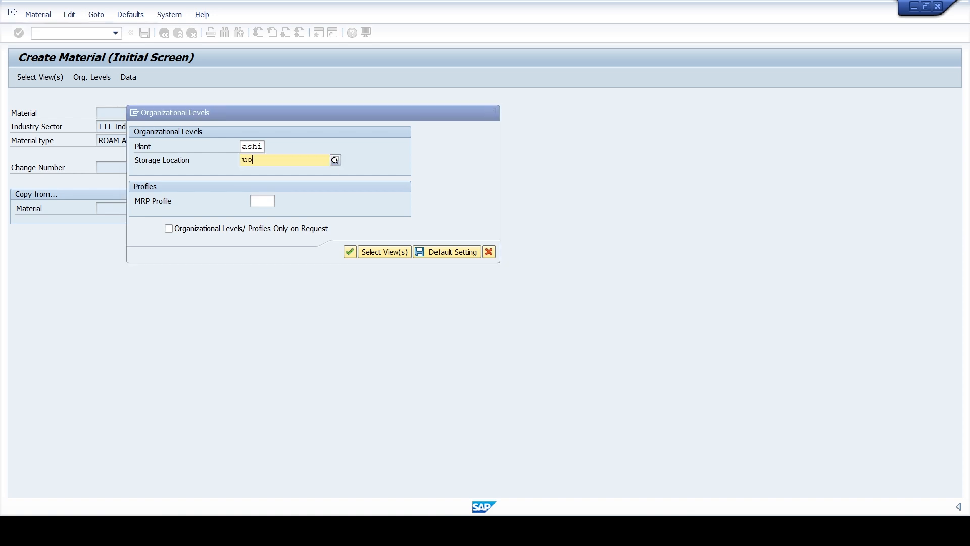
pyautogui.press('Down')
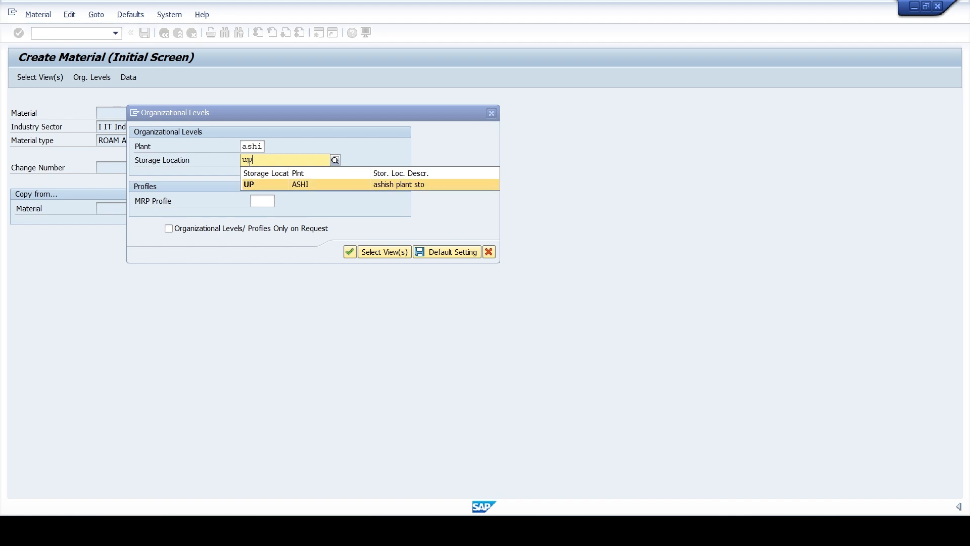
pyautogui.press('Return')
pyautogui.press('Return')
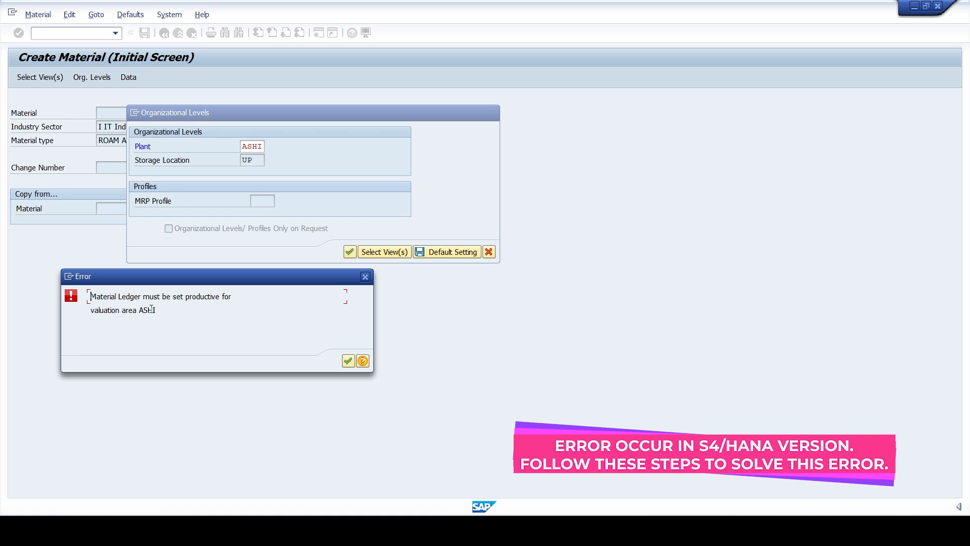
# Read the detailed explanation of the Material Ledger error for valuation area ASHI, dismiss it and cancel the organizational levels.
pyautogui.moveTo(159, 310); pyautogui.dragTo(90, 310)
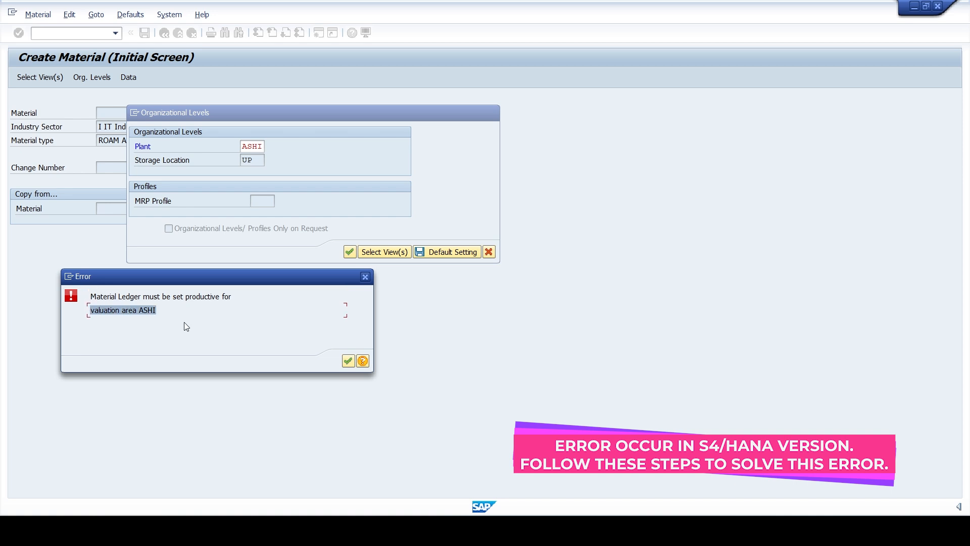
pyautogui.click(348, 361)
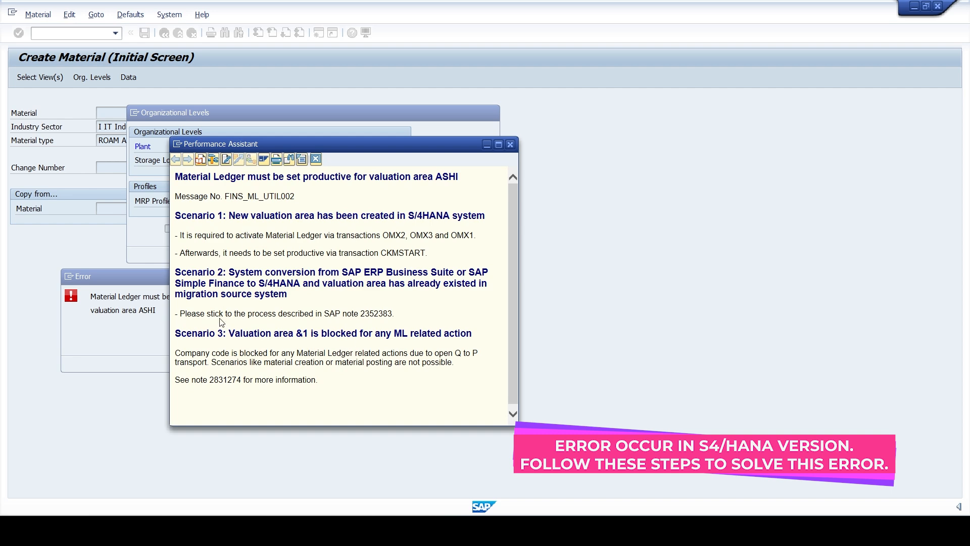
pyautogui.click(510, 146)
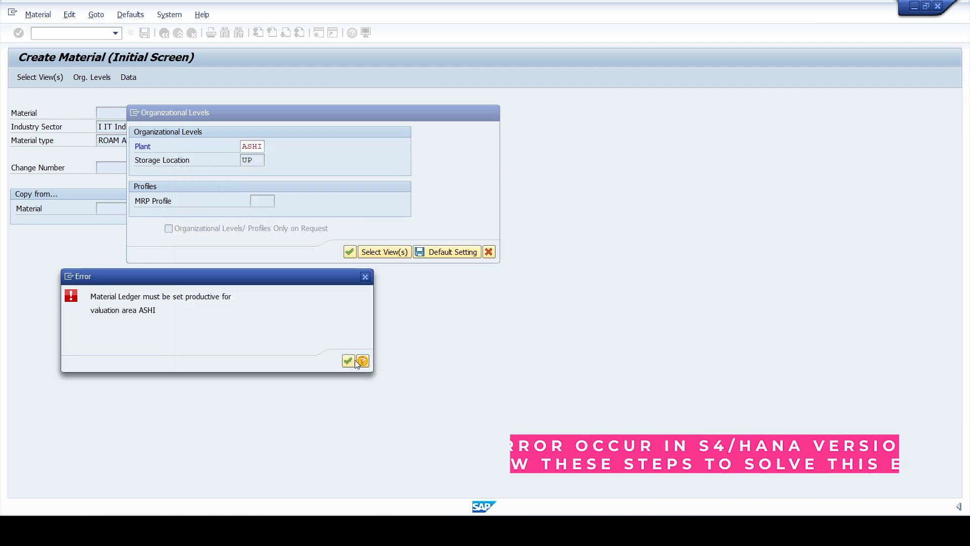
pyautogui.click(348, 361)
pyautogui.click(462, 256)
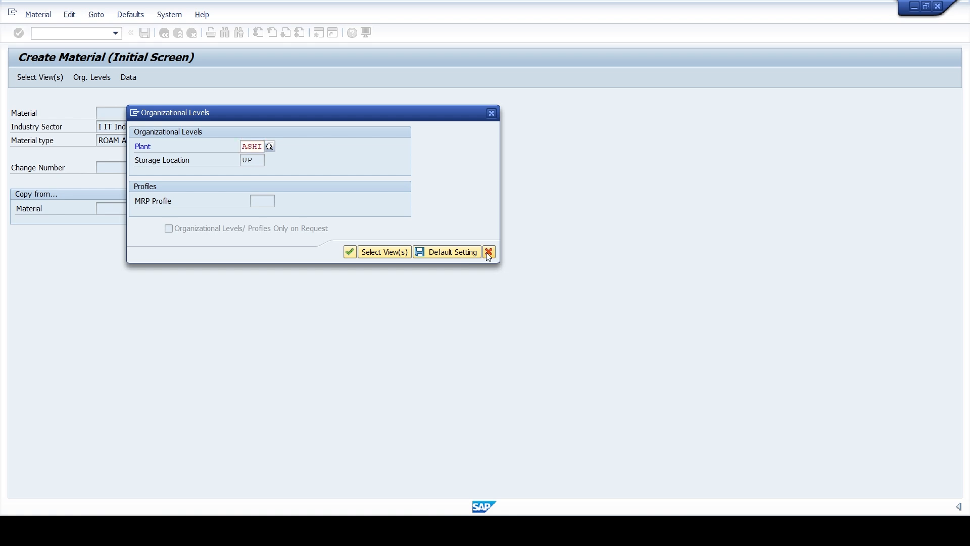
# Leave the material creation and start transaction OMX2 for defining material ledger types.
pyautogui.click(76, 33)
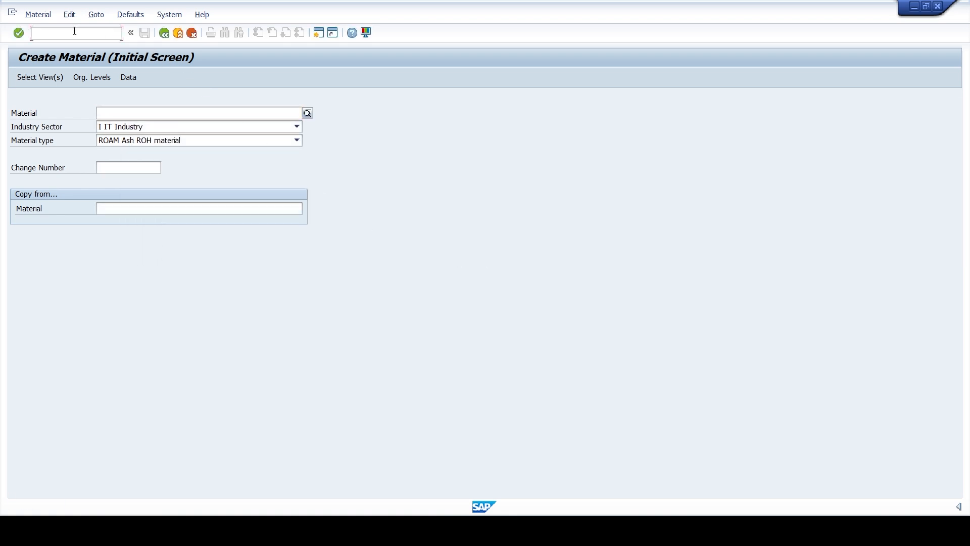
pyautogui.write('/n')
pyautogui.press('Return')
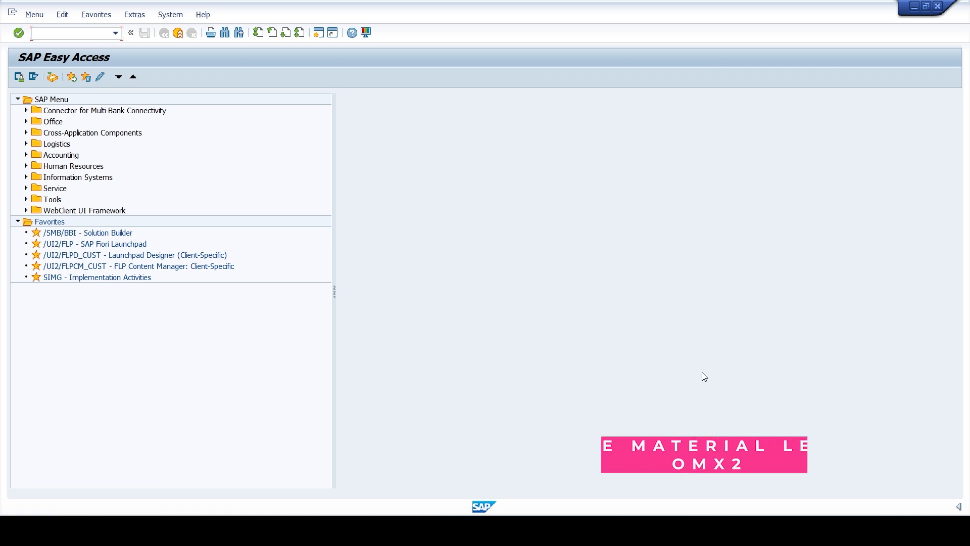
pyautogui.write('omx2')
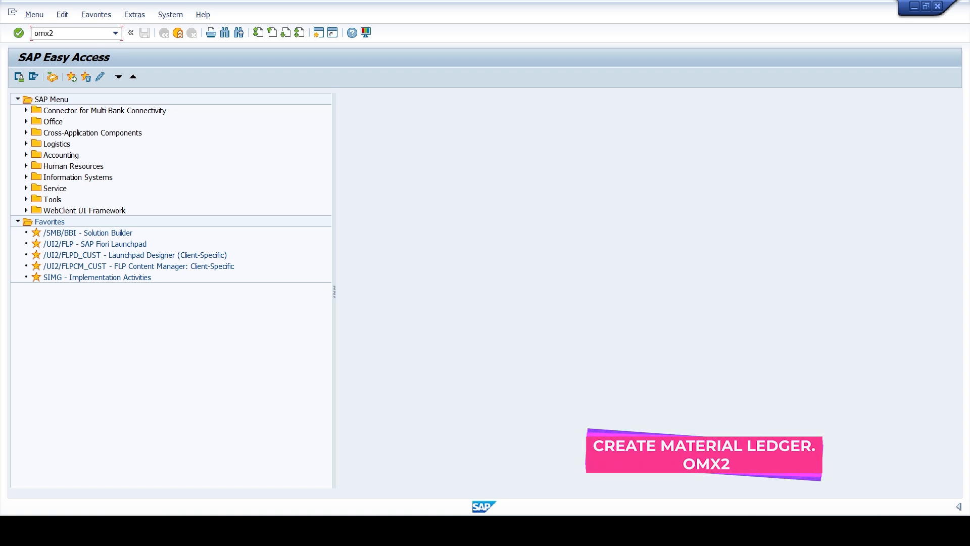
pyautogui.press('Return')
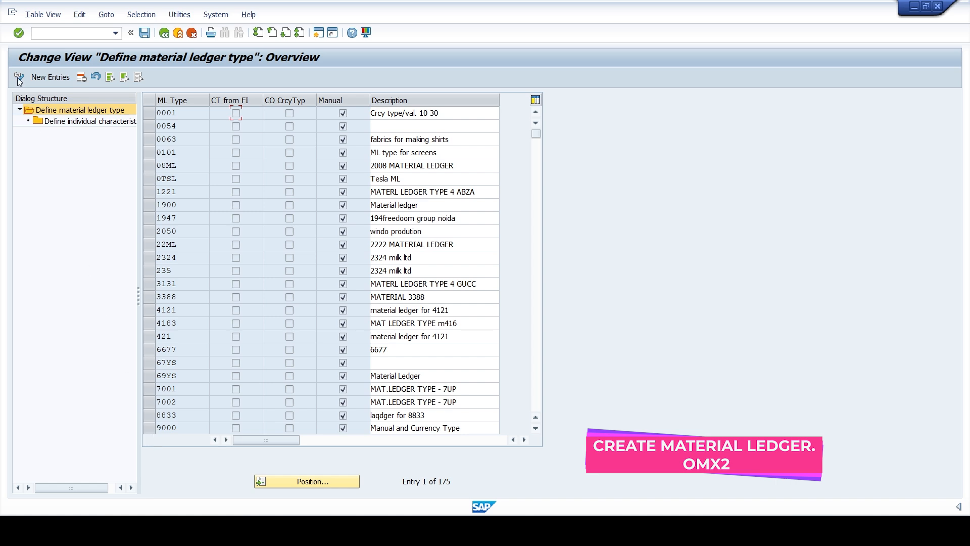
# Add a new material ledger type MLAM with the description "ml for ashi".
pyautogui.click(47, 81)
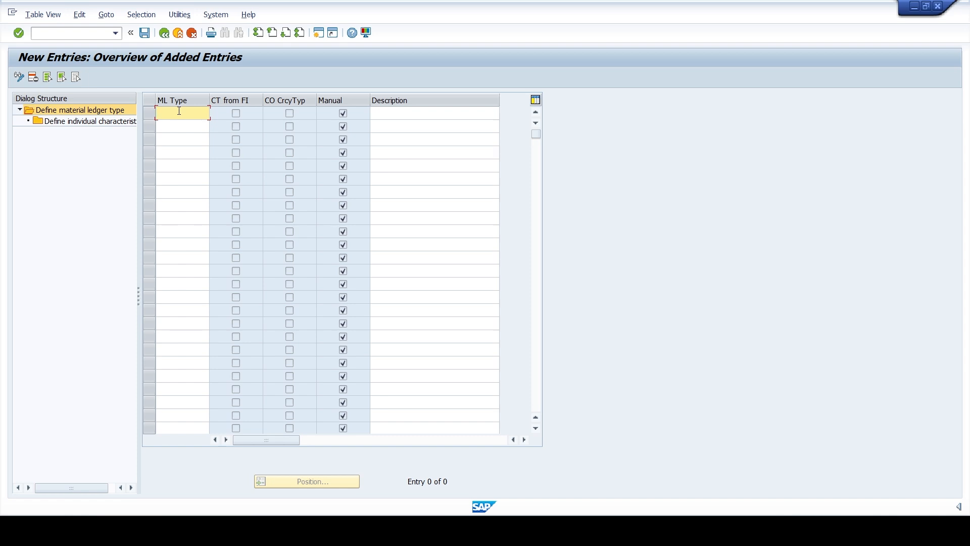
pyautogui.press('BackSpace')
pyautogui.write('MLam')
pyautogui.press('Return')
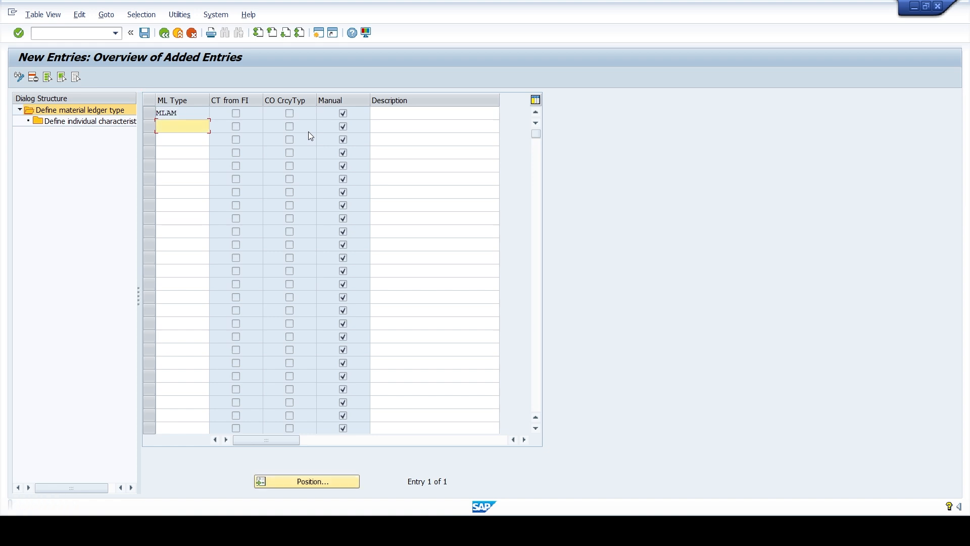
pyautogui.click(424, 114)
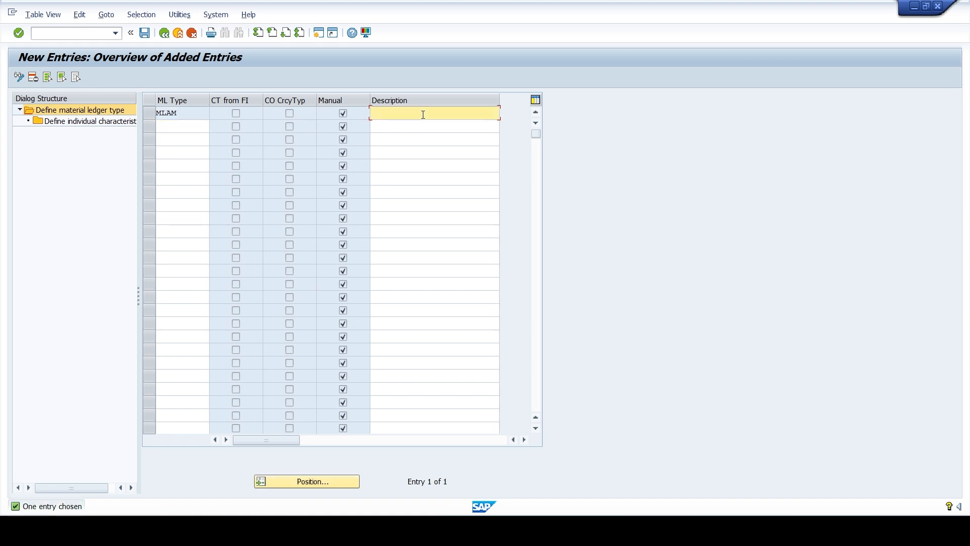
pyautogui.write('ml for ashi')
pyautogui.press('Return')
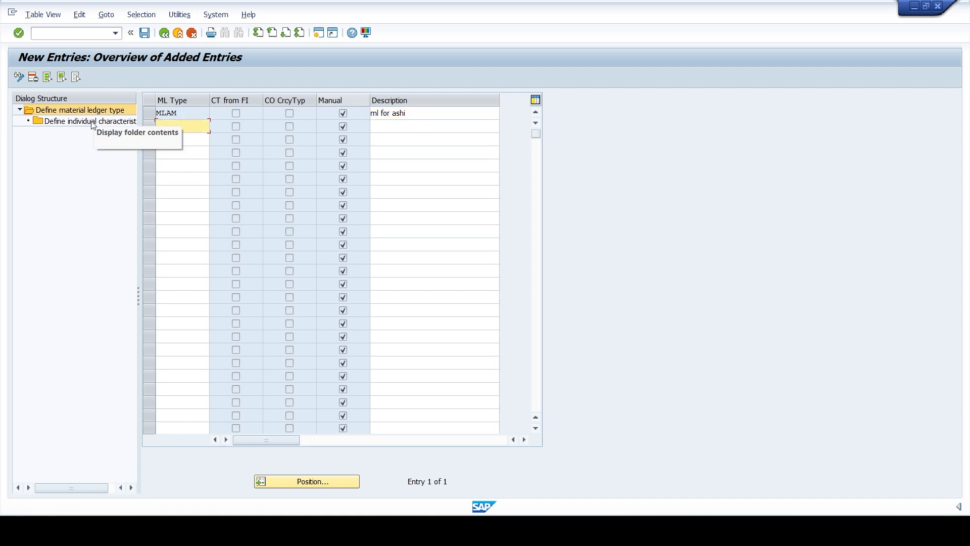
# Check the individual characteristics of material ledger type MLAM, return to the type definition and save it to the customizing request.
pyautogui.doubleClick(94, 123)
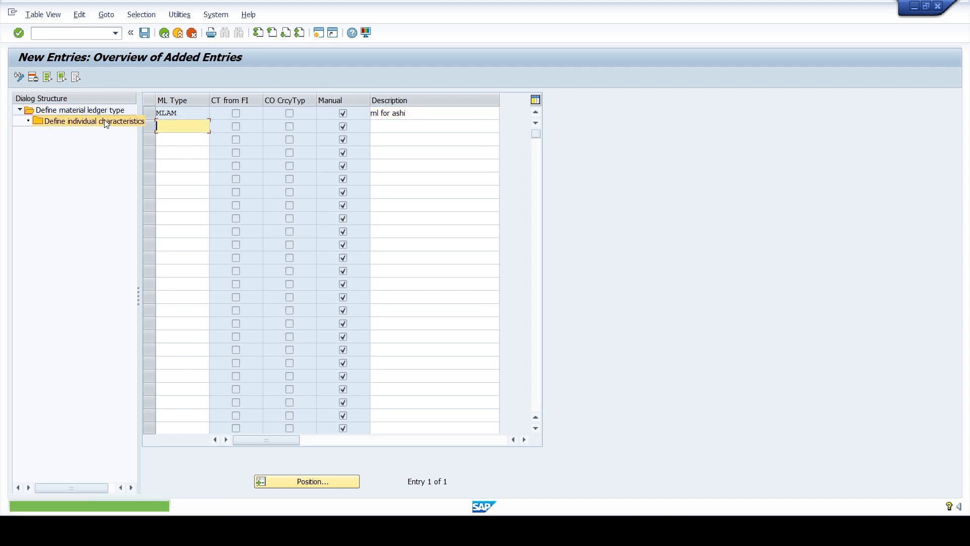
pyautogui.doubleClick(107, 122)
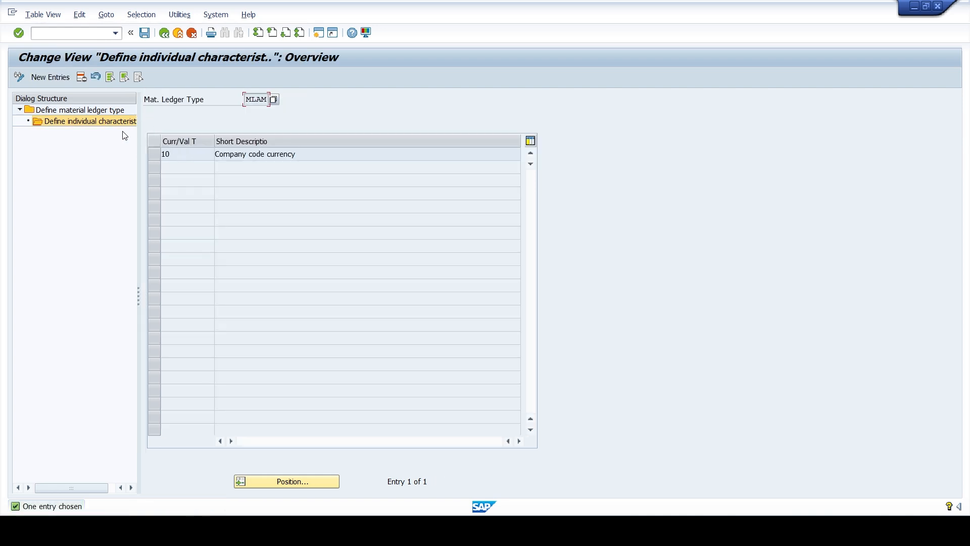
pyautogui.click(108, 110)
pyautogui.doubleClick(108, 111)
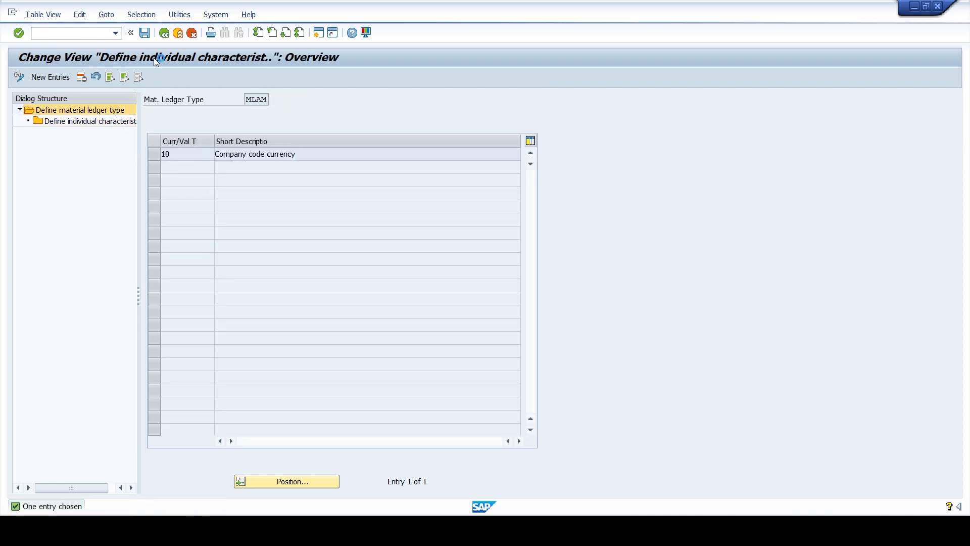
pyautogui.hotkey('ctrl', 's')
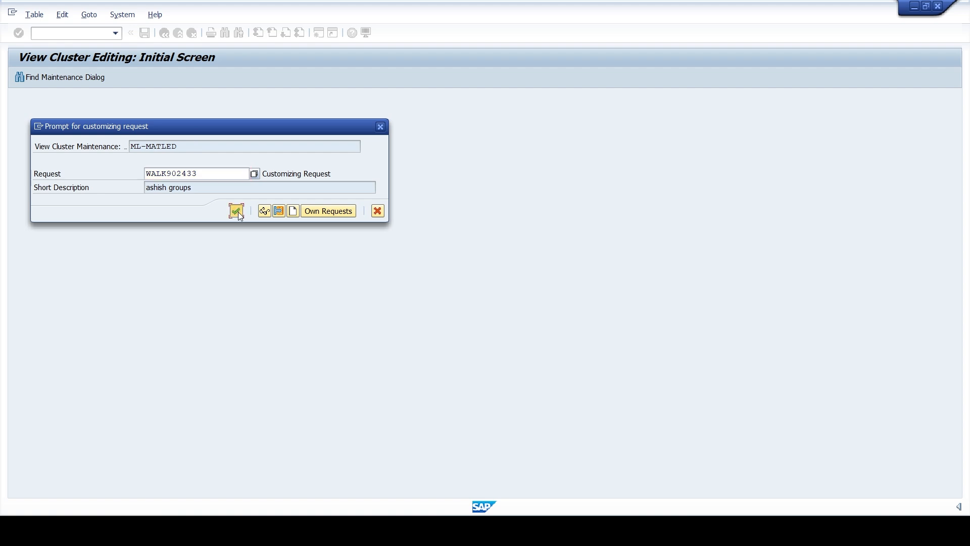
pyautogui.click(237, 211)
# Leave the material ledger type definition and start transaction OMX3 for assigning ledger types to valuation areas.
pyautogui.click(76, 33)
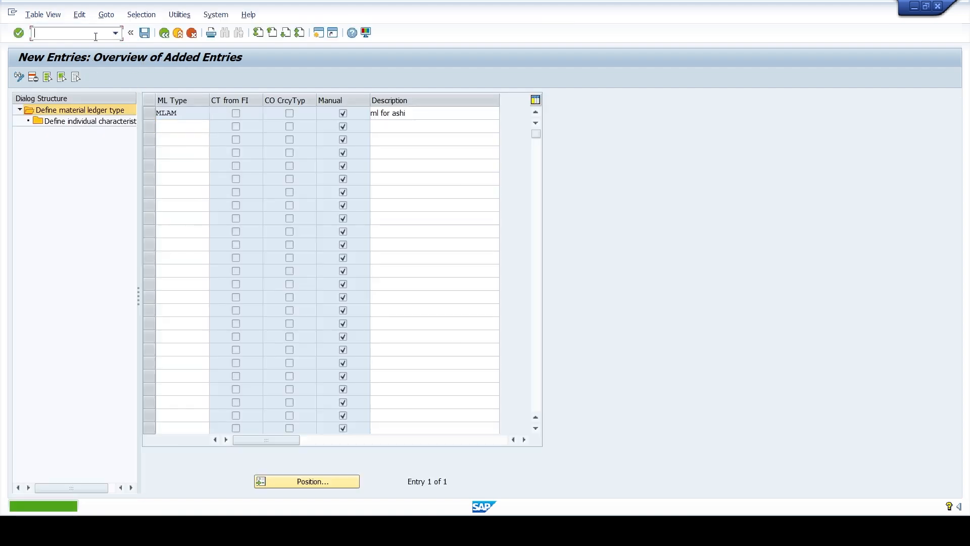
pyautogui.write('/n')
pyautogui.press('Return')
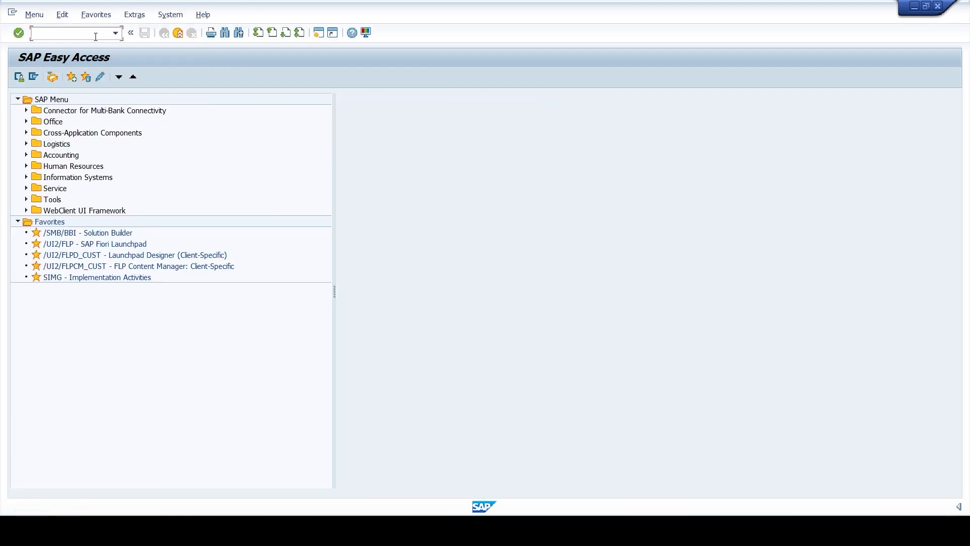
pyautogui.write('omx3')
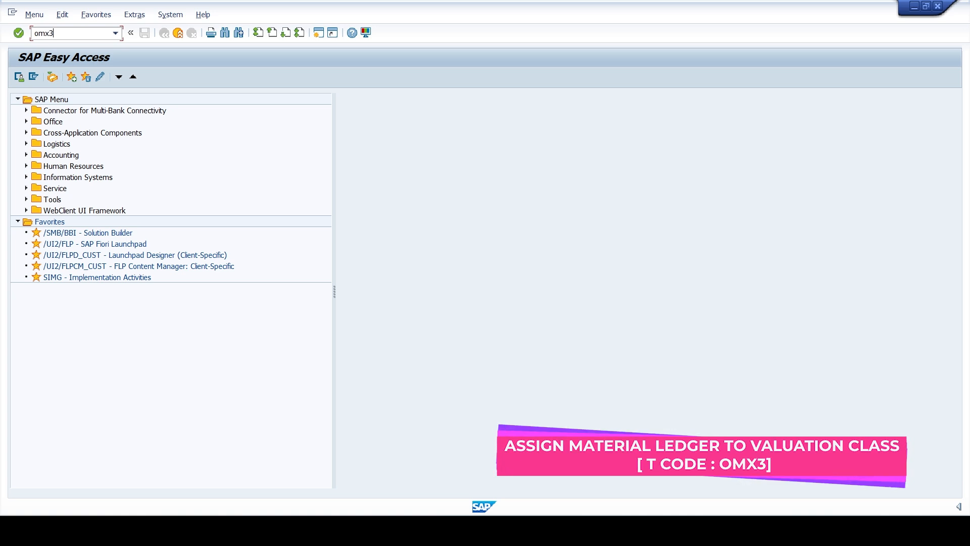
pyautogui.press('Return')
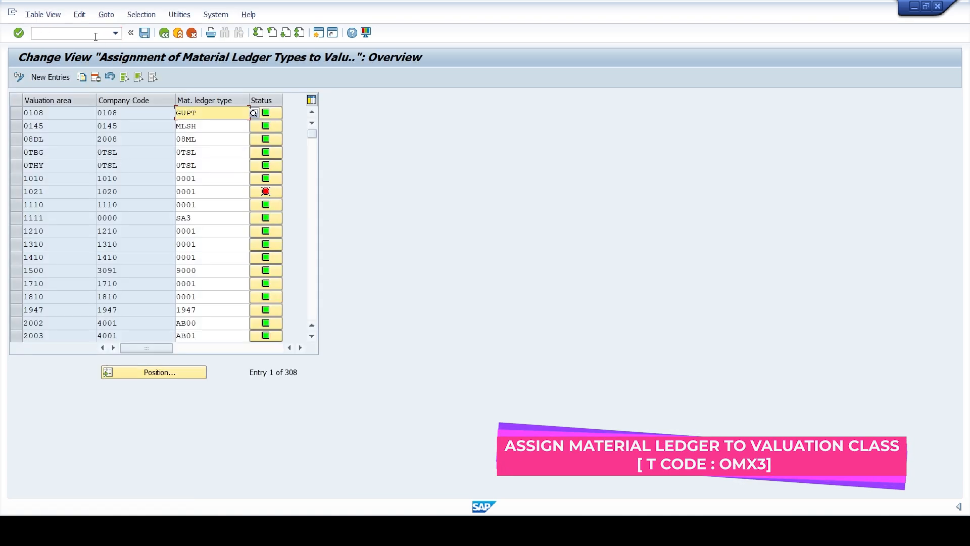
# Add a new entry assigning material ledger type MLAM to valuation area ASHI and save it to the customizing request.
pyautogui.click(53, 81)
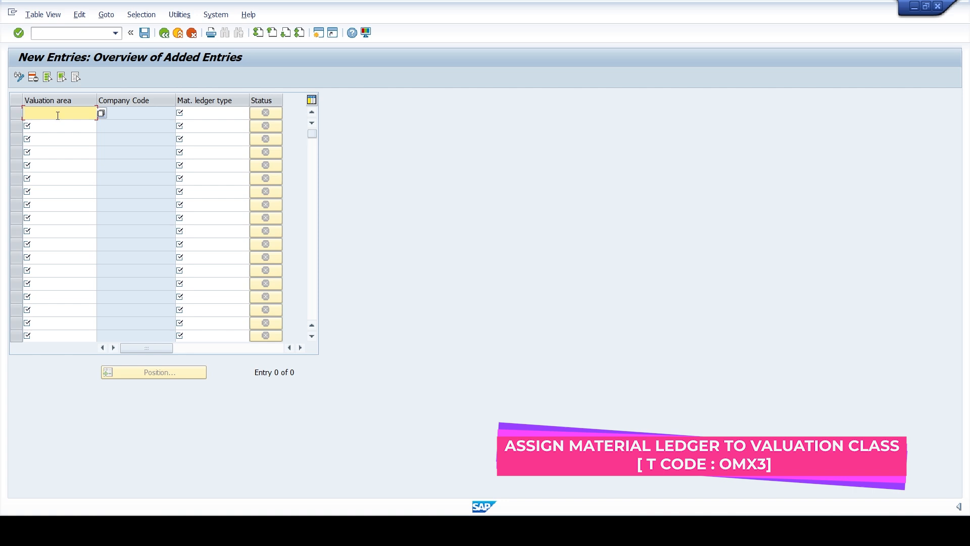
pyautogui.click(89, 114)
pyautogui.write('ash')
pyautogui.press('BackSpace')
pyautogui.press('BackSpace')
pyautogui.press('BackSpace')
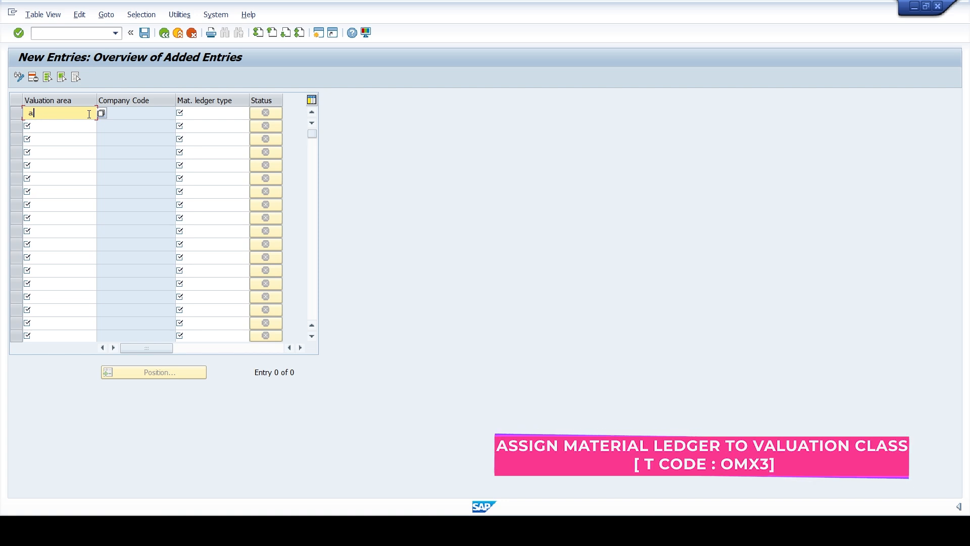
pyautogui.write('ashi')
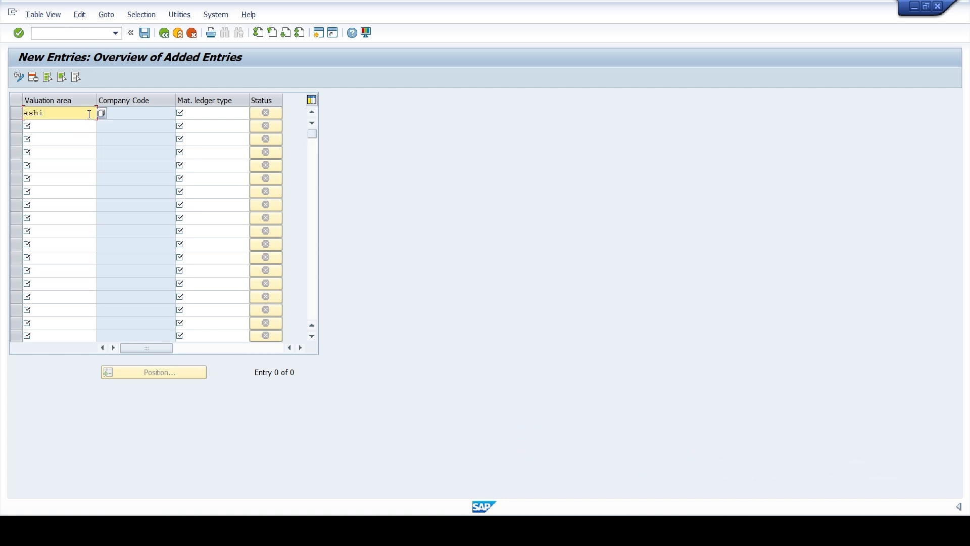
pyautogui.press('Return')
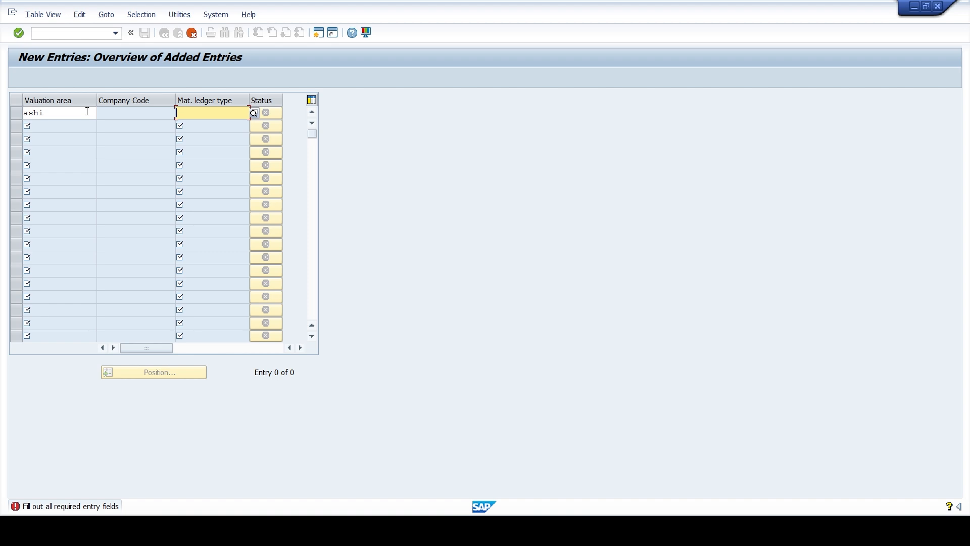
pyautogui.write('mlam')
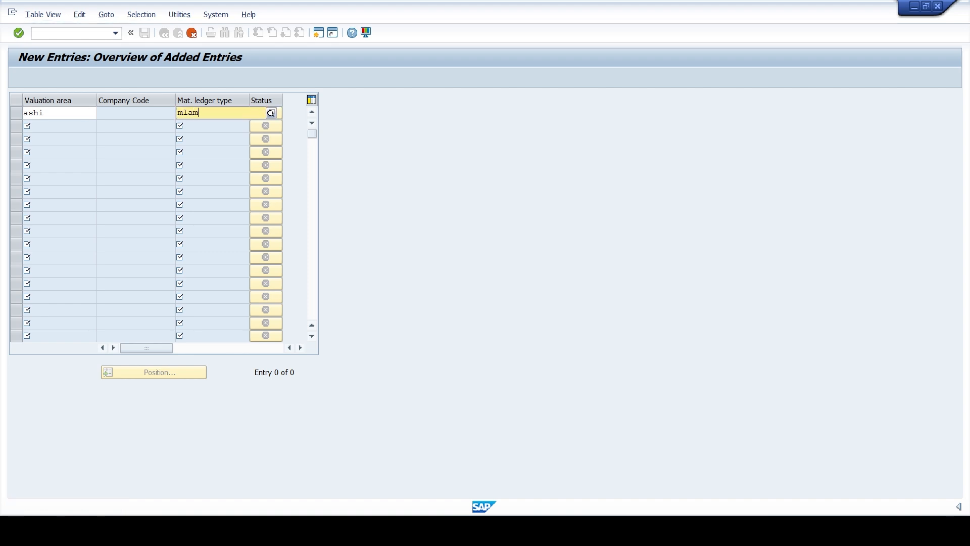
pyautogui.press('Return')
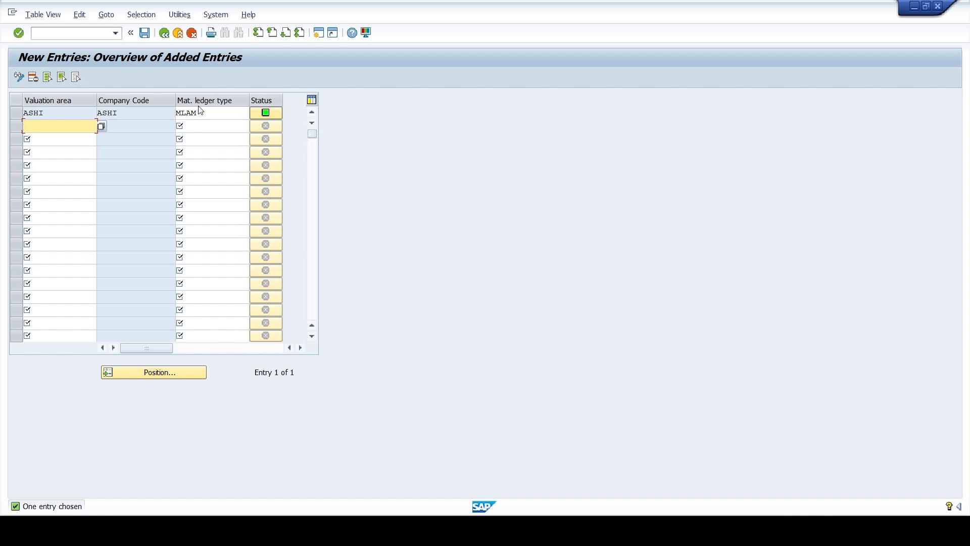
pyautogui.click(145, 33)
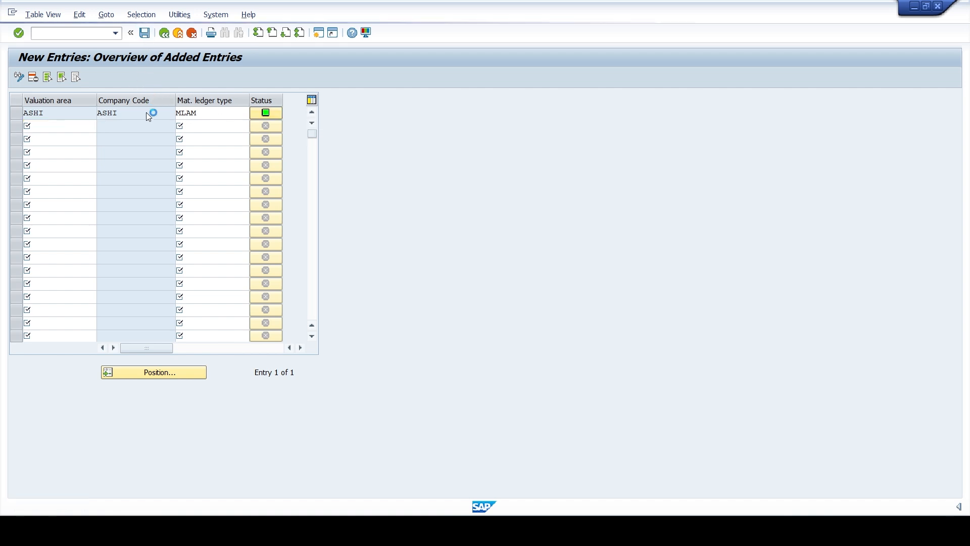
pyautogui.click(236, 210)
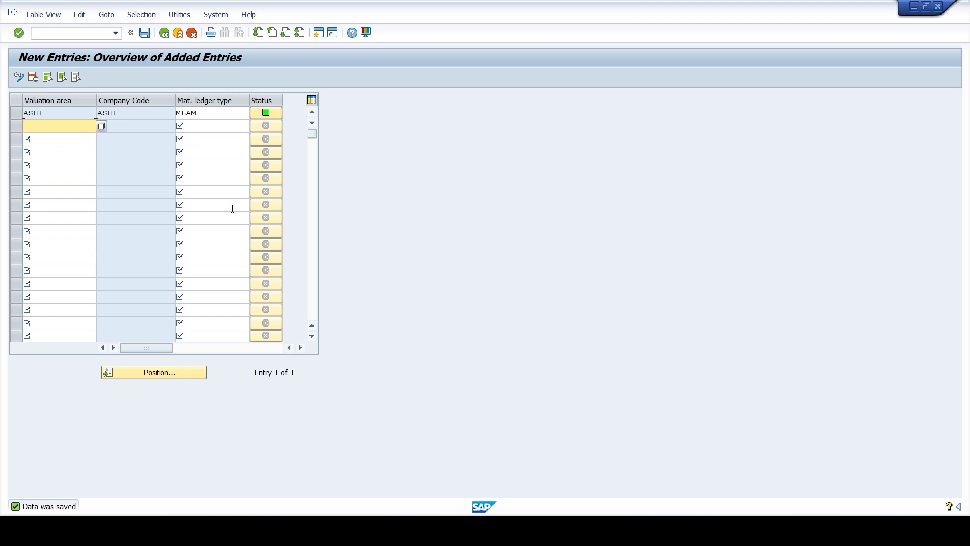
# Leave the ledger type assignment and start transaction OMX1 for activating the material ledger.
pyautogui.click(84, 34)
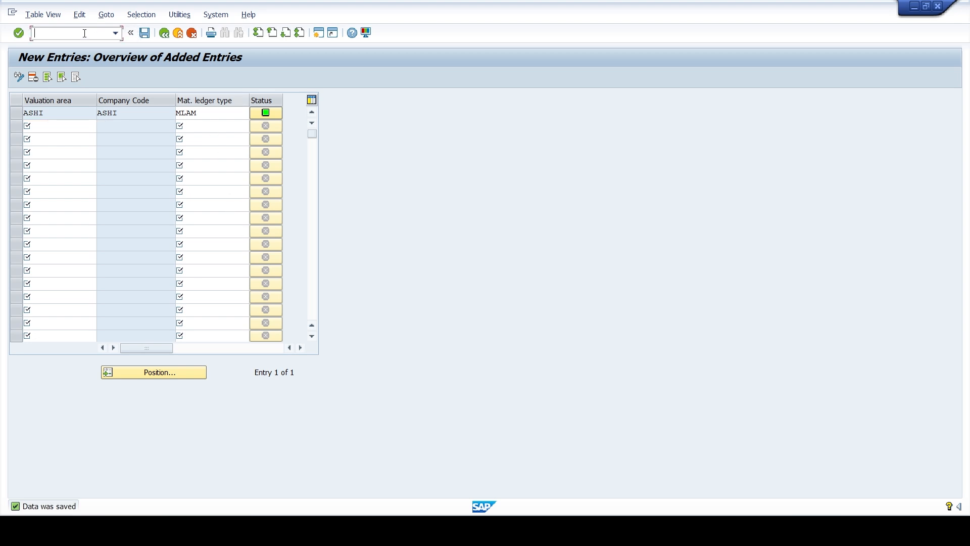
pyautogui.write('/n')
pyautogui.press('Return')
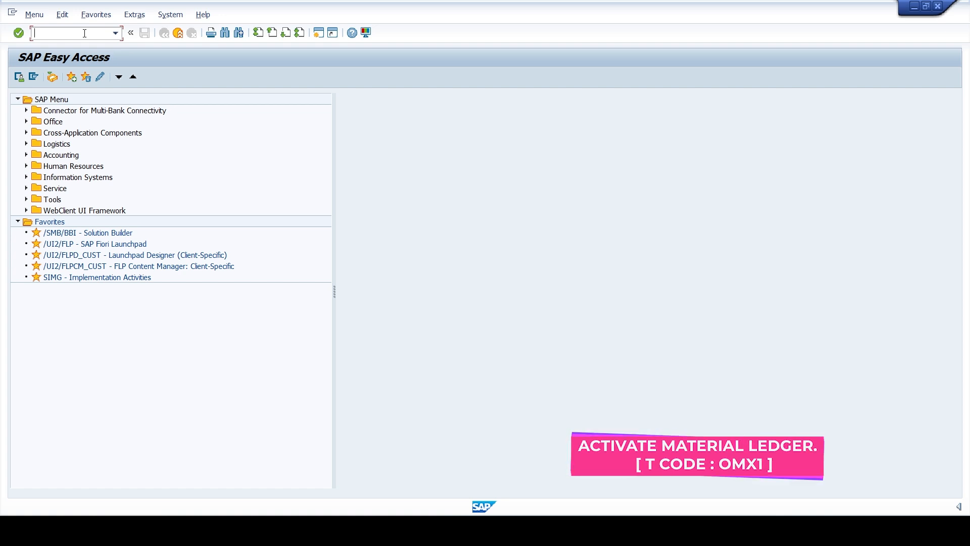
pyautogui.write('omx1')
pyautogui.press('Return')
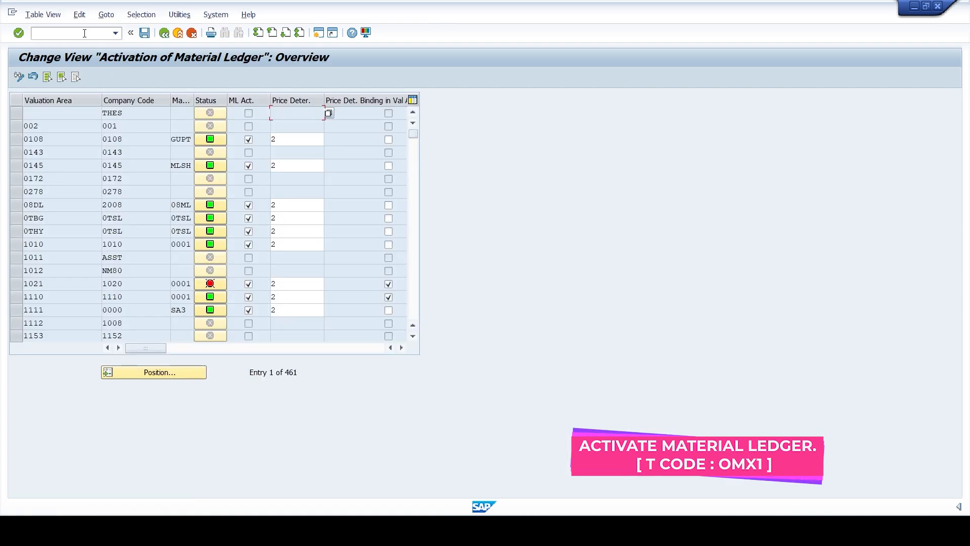
# Locate valuation area ASHI, activate its material ledger and set its price determination to 2.
pyautogui.click(141, 377)
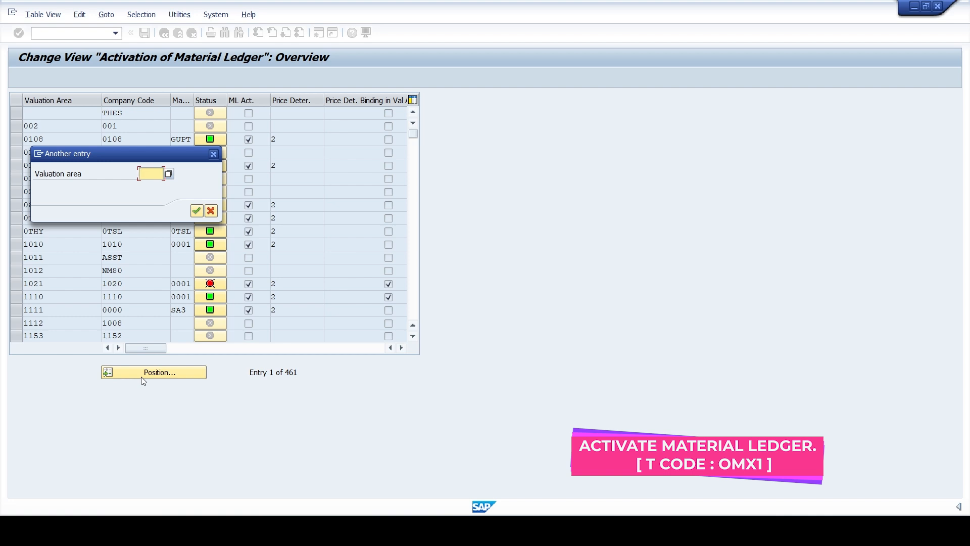
pyautogui.write('ashi')
pyautogui.press('Return')
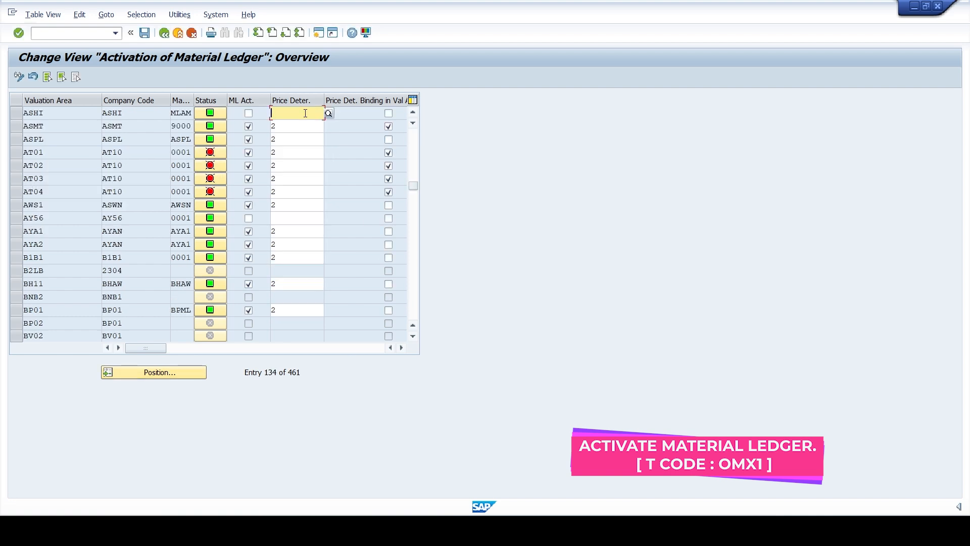
pyautogui.click(247, 115)
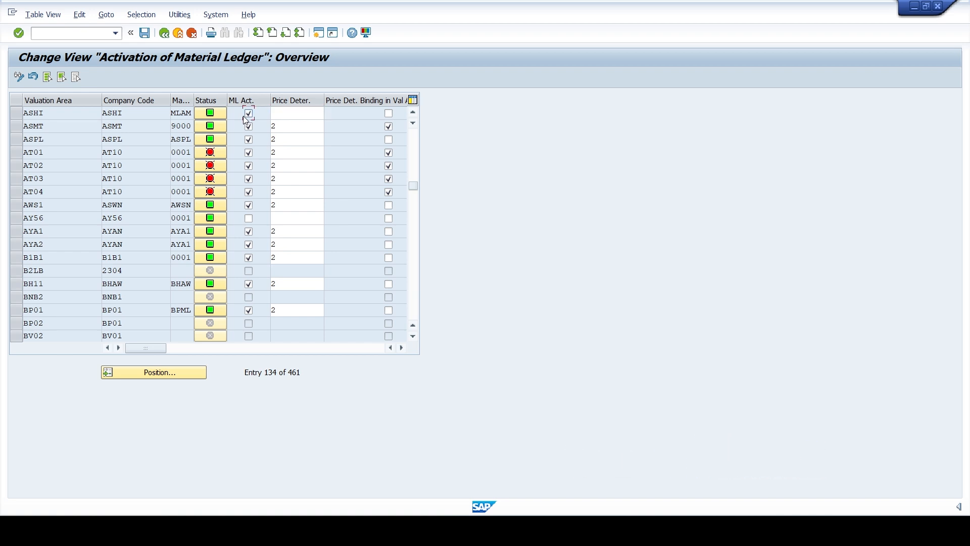
pyautogui.click(301, 115)
pyautogui.click(327, 114)
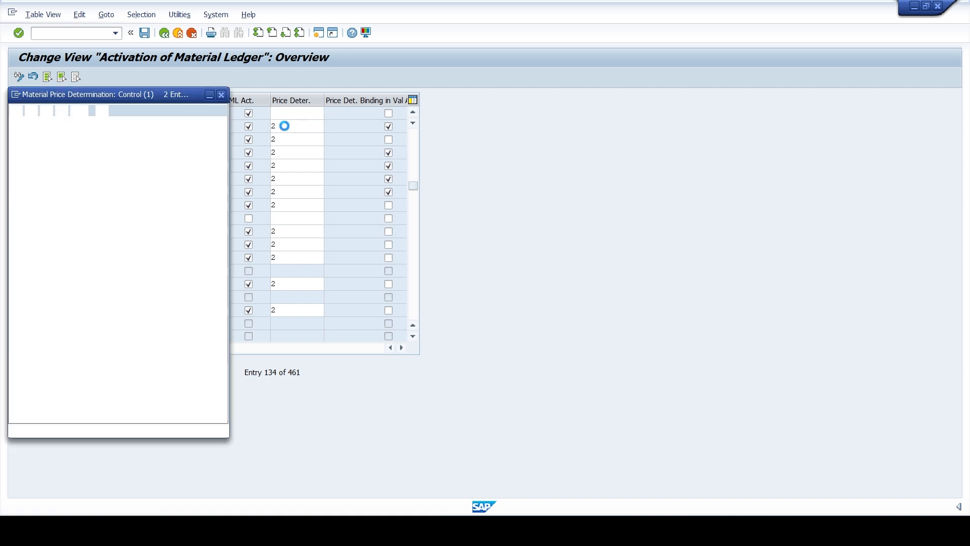
pyautogui.doubleClick(102, 140)
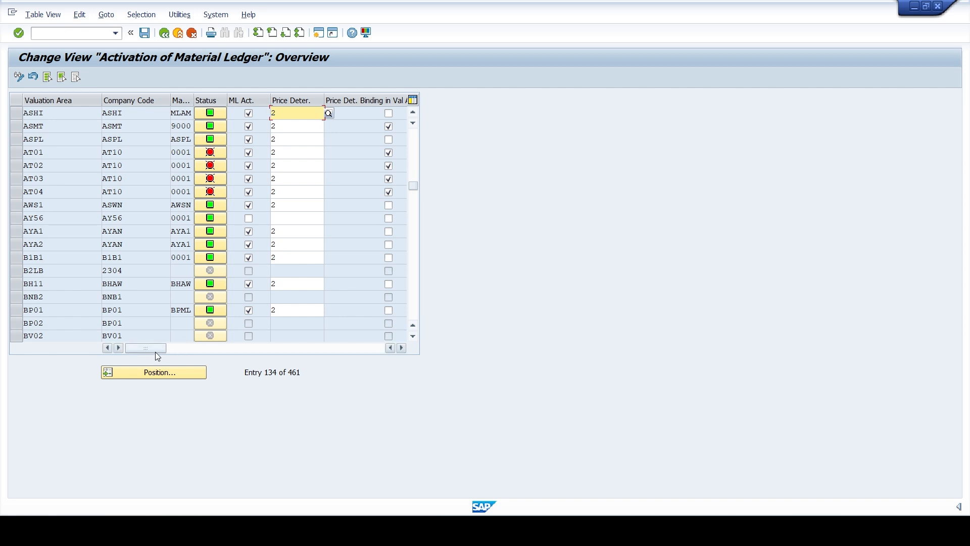
pyautogui.moveTo(156, 349)
pyautogui.mouseDown()
pyautogui.moveTo(287, 348)
pyautogui.moveTo(151, 348)
pyautogui.mouseUp()
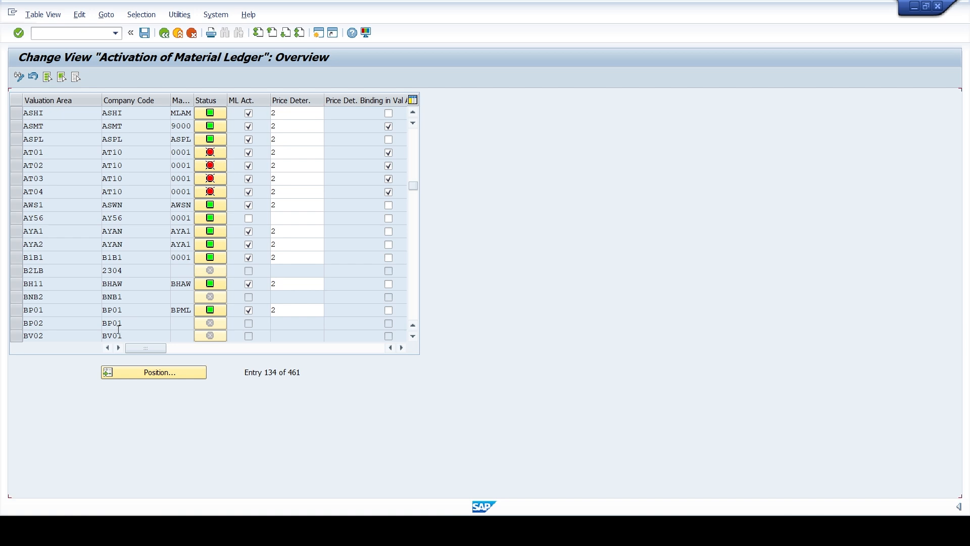
# Save the material ledger activation to the proposed customizing request, acknowledging the data conversion notice.
pyautogui.click(147, 33)
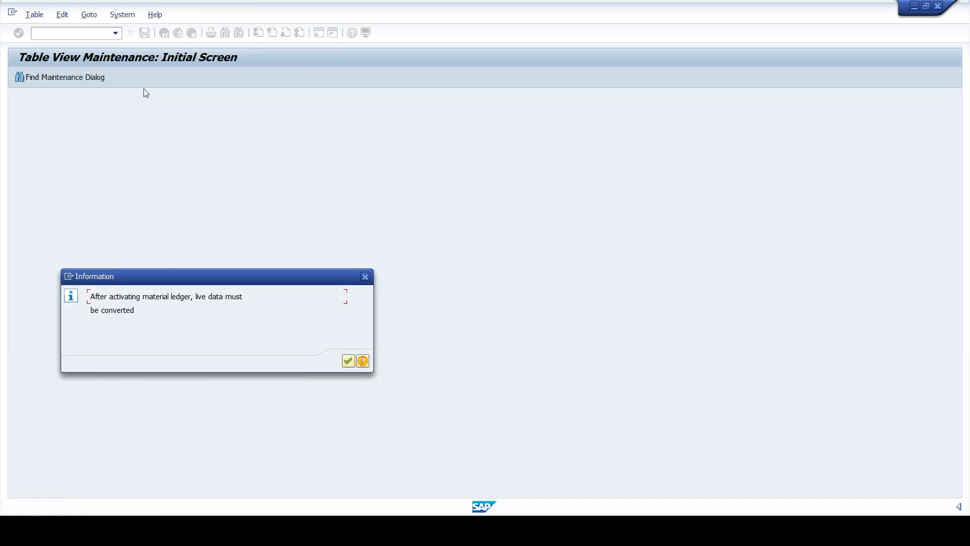
pyautogui.press('Return')
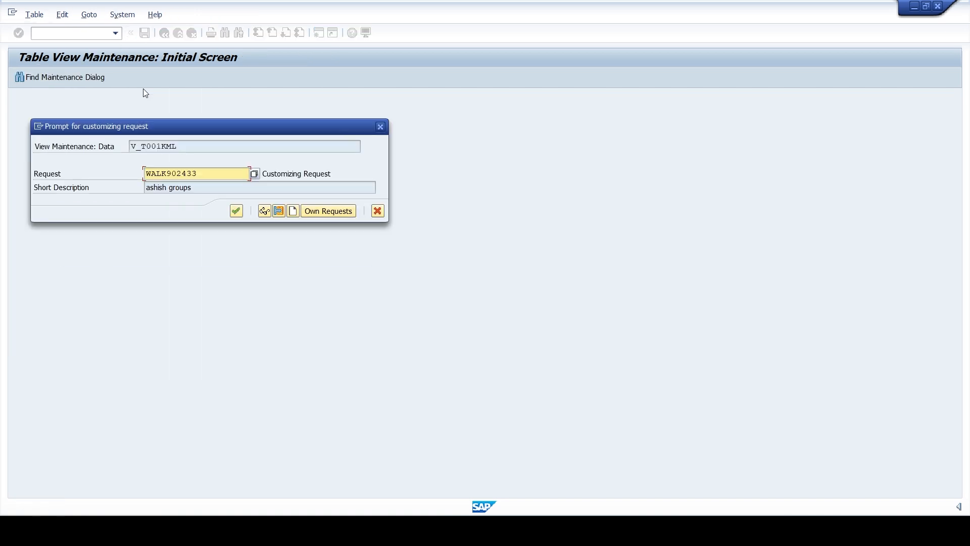
pyautogui.press('Return')
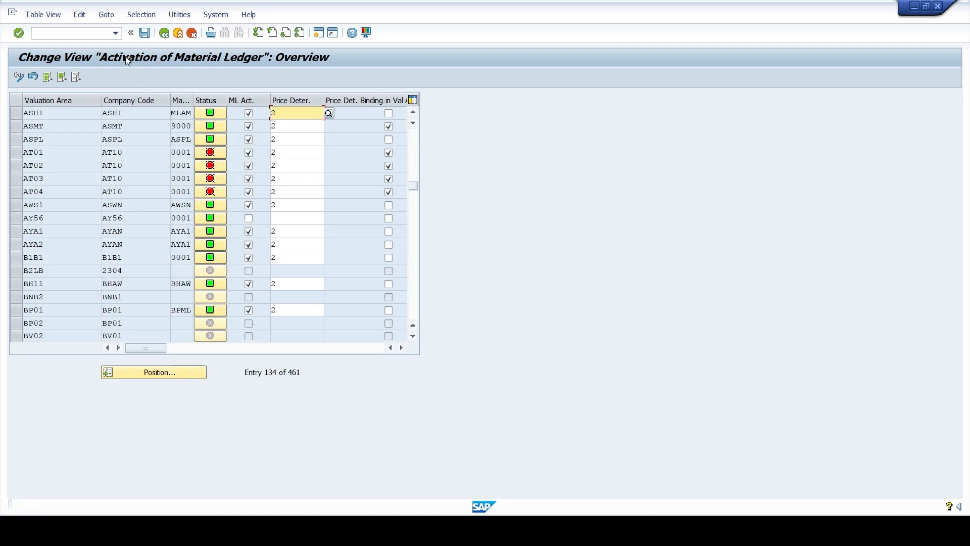
# Start transaction CKMSTART and execute a test run for plant ASHI with background processing turned off.
pyautogui.write('/n')
pyautogui.press('Return')
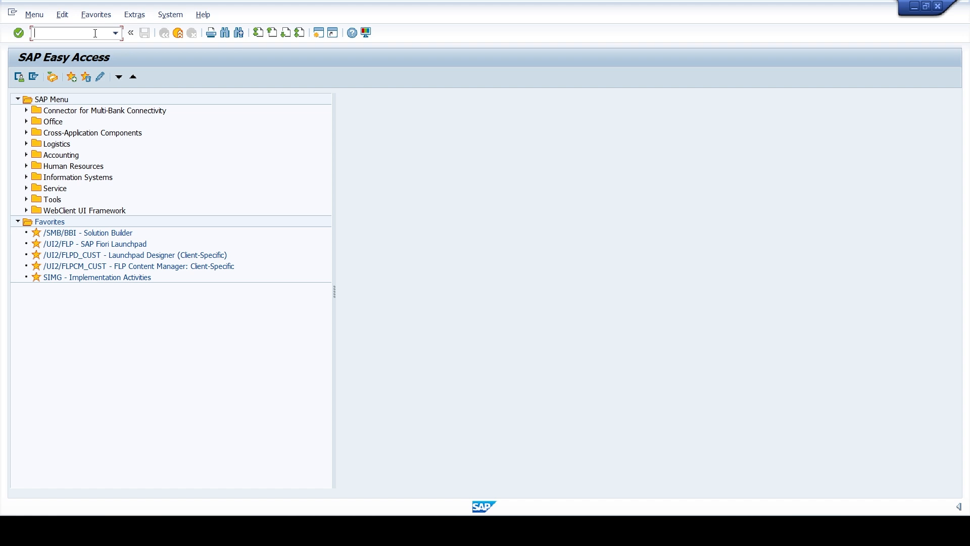
pyautogui.write('ckmstart')
pyautogui.press('Return')
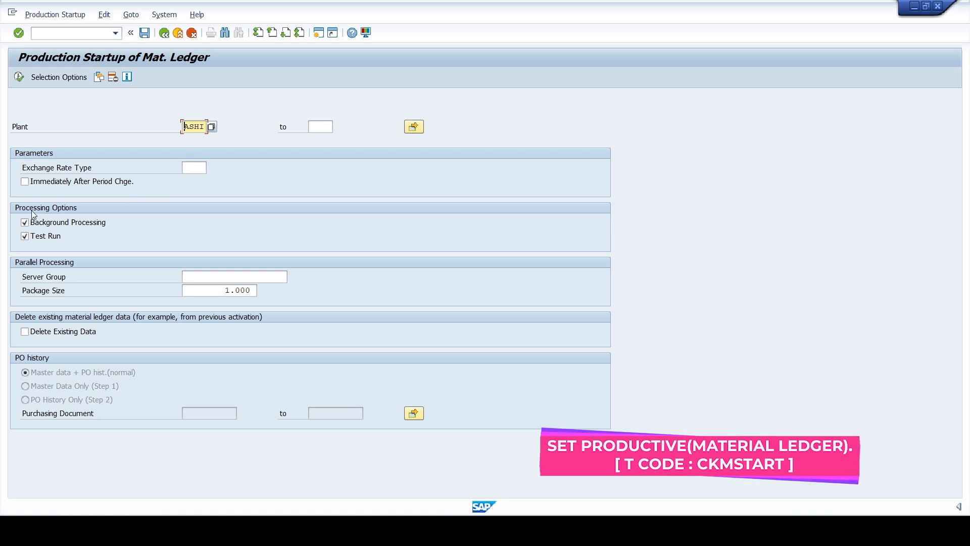
pyautogui.click(24, 222)
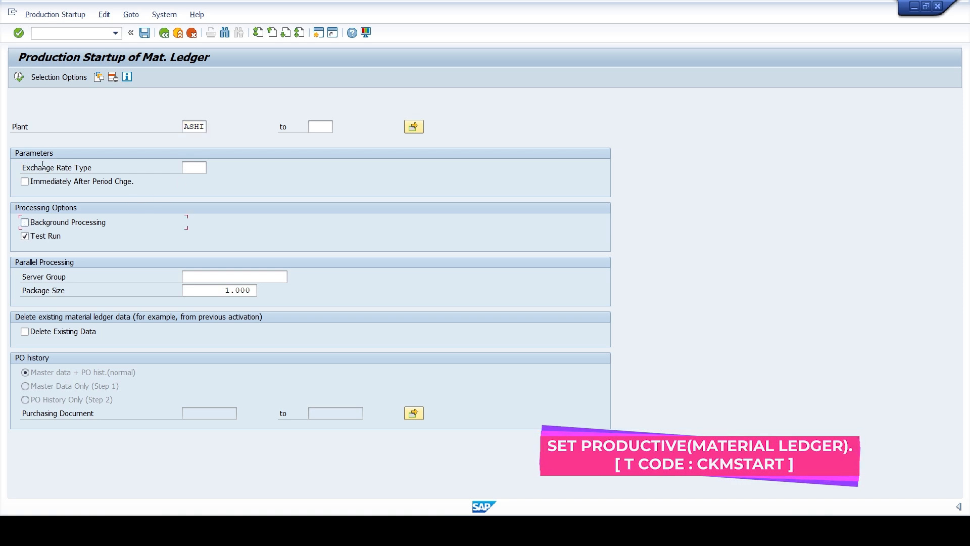
pyautogui.click(19, 76)
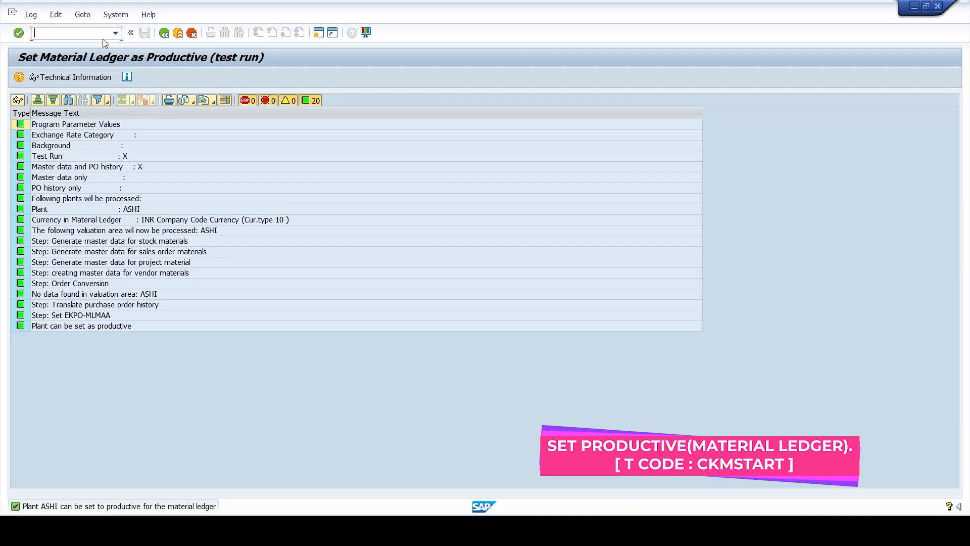
# Restart transaction CKMSTART and schedule the production startup for plant ASHI with background processing on and test run off.
pyautogui.click(75, 35)
pyautogui.write('/nckm')
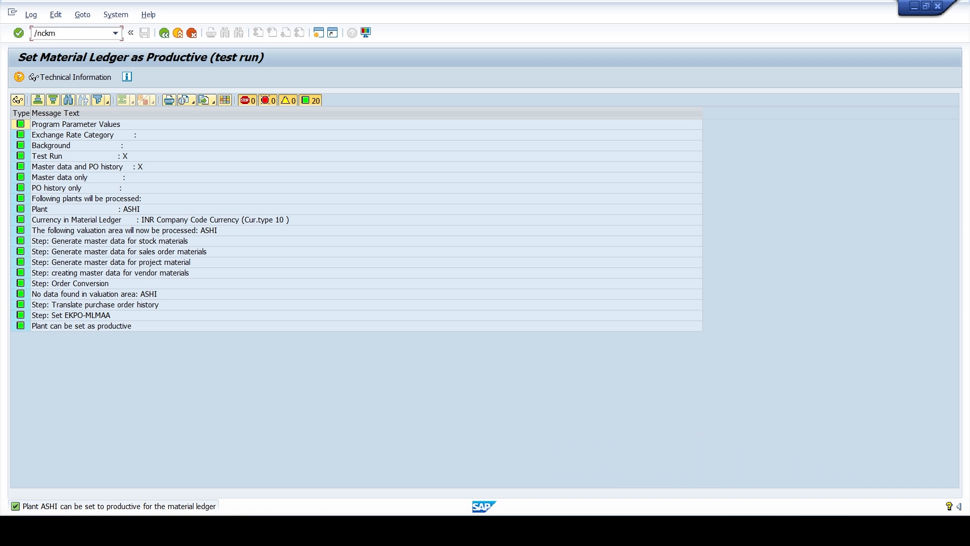
pyautogui.write('start')
pyautogui.press('Return')
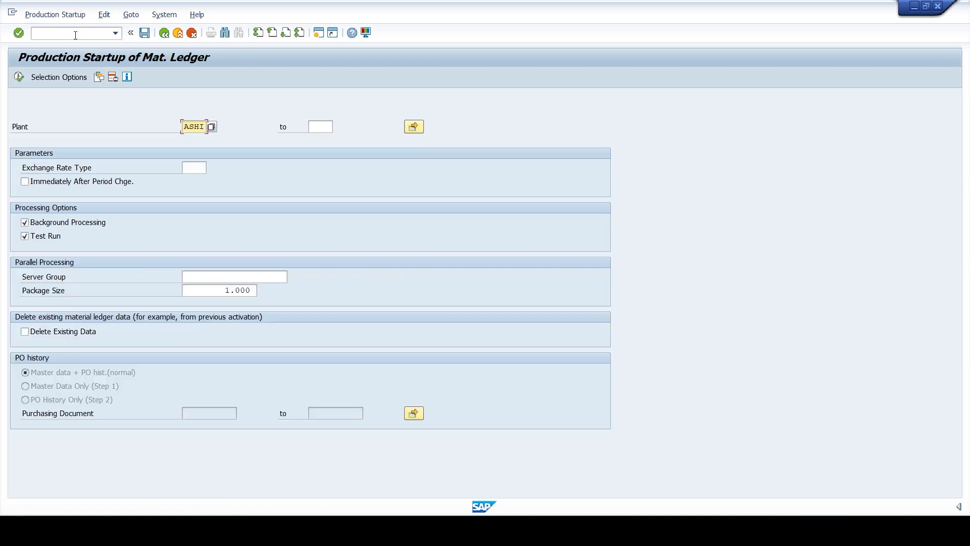
pyautogui.click(24, 222)
pyautogui.click(25, 235)
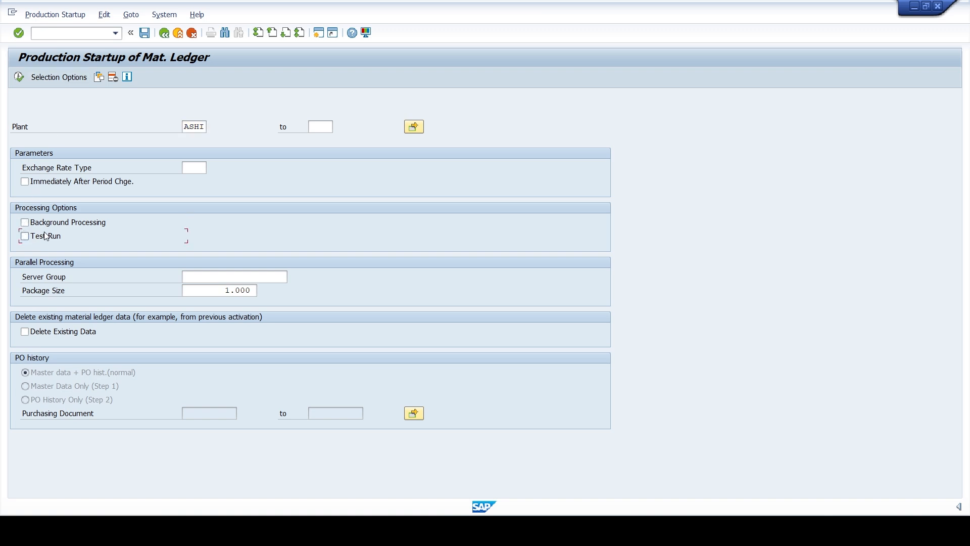
pyautogui.click(25, 223)
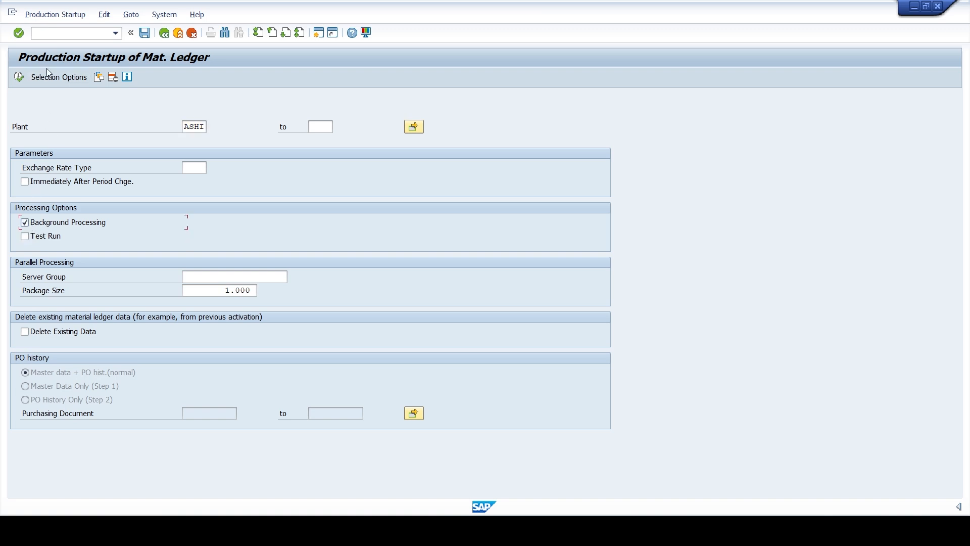
pyautogui.click(20, 77)
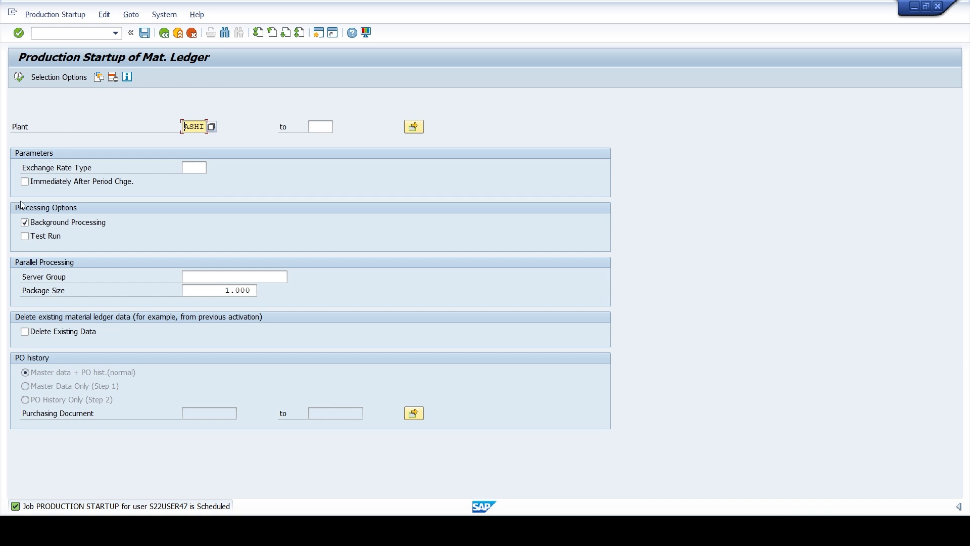
# Execute the production startup for plant ASHI directly with background processing turned off, and reopen transaction CKMSTART.
pyautogui.click(24, 223)
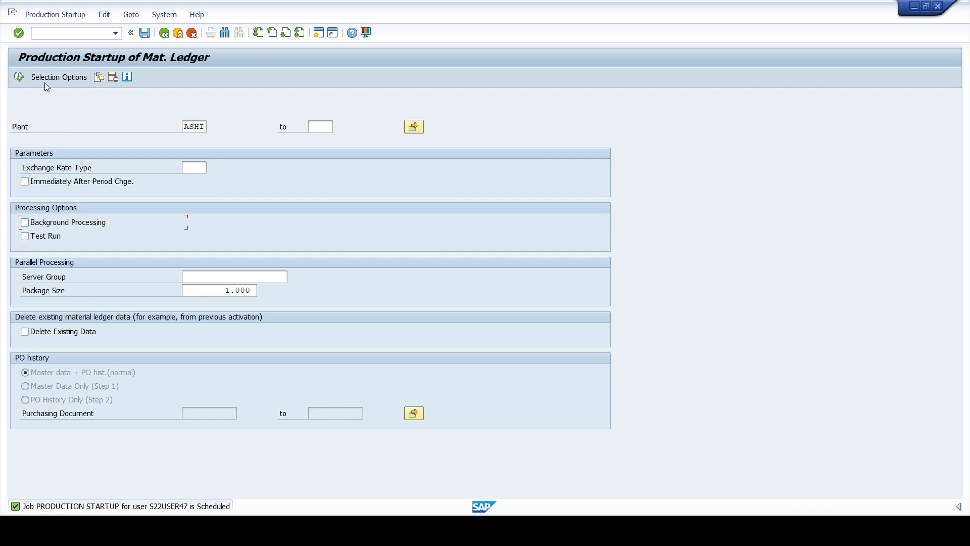
pyautogui.click(20, 77)
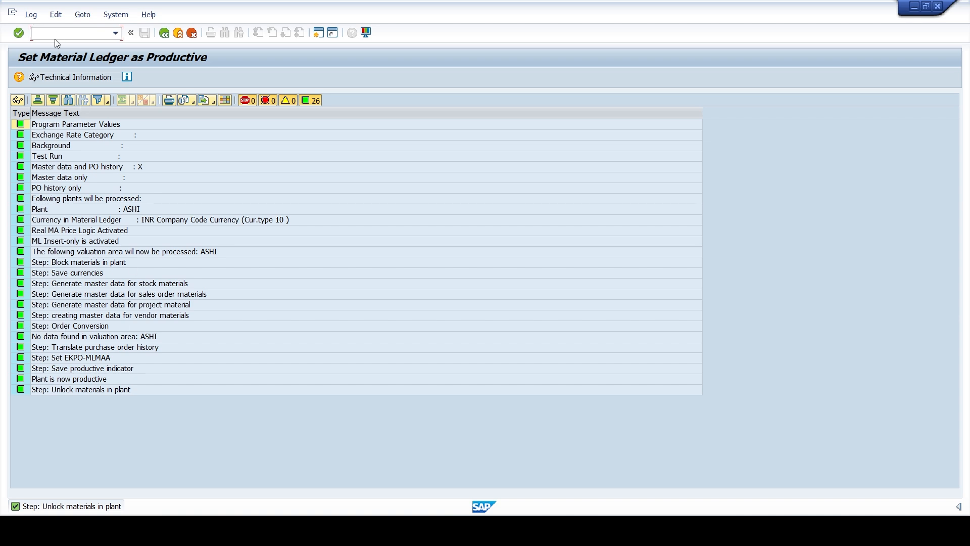
pyautogui.write('/nckmstart')
pyautogui.press('Return')
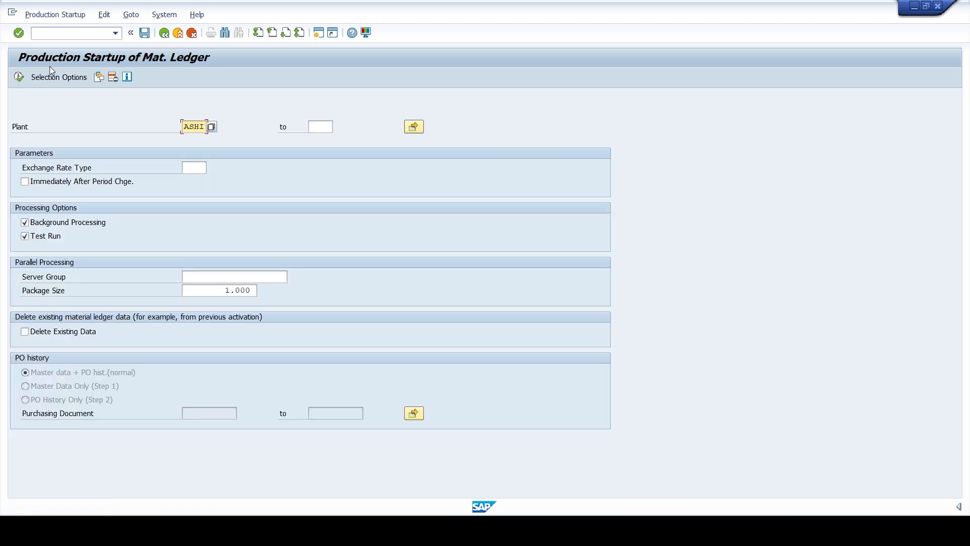
# Leave the material ledger startup and start transaction MM01 for creating a material.
pyautogui.click(90, 35)
pyautogui.write('/n')
pyautogui.press('Return')
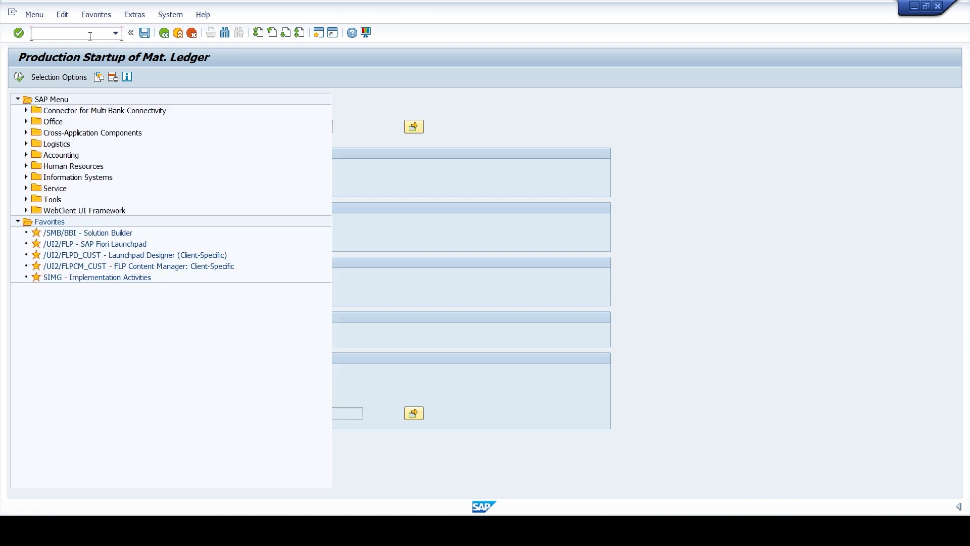
pyautogui.write('mm01')
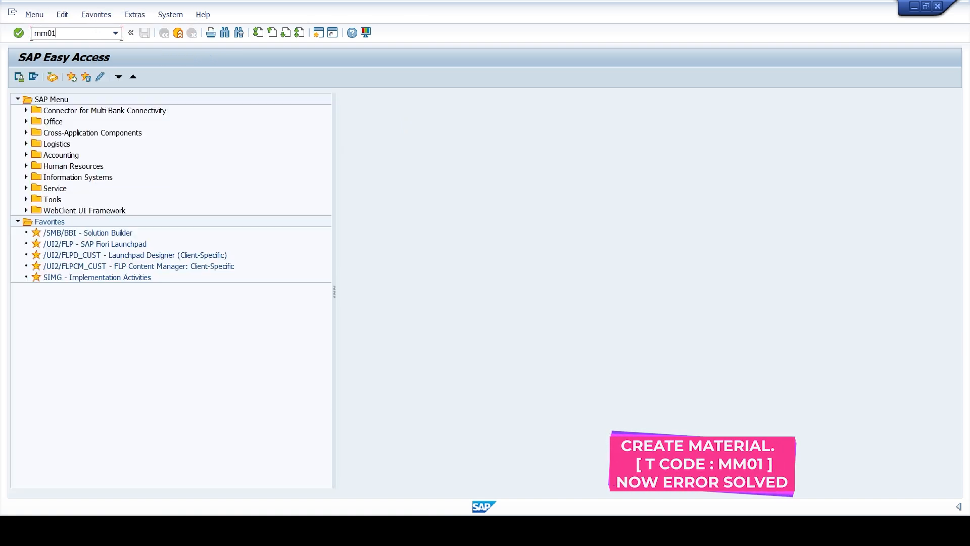
pyautogui.press('Return')
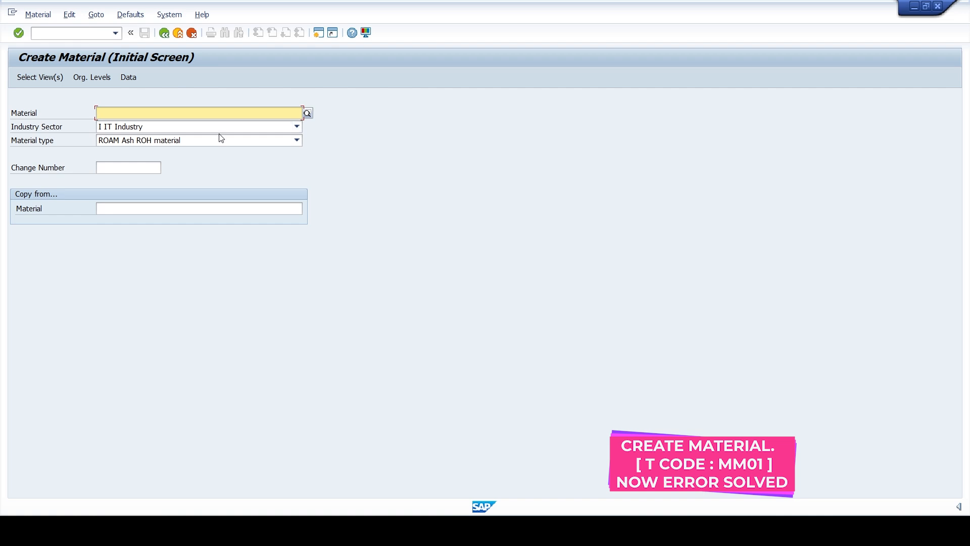
# Accept IT Industry and material type Ash ROH material, and enter plant ASHI as the organizational level.
pyautogui.click(229, 142)
pyautogui.click(228, 143)
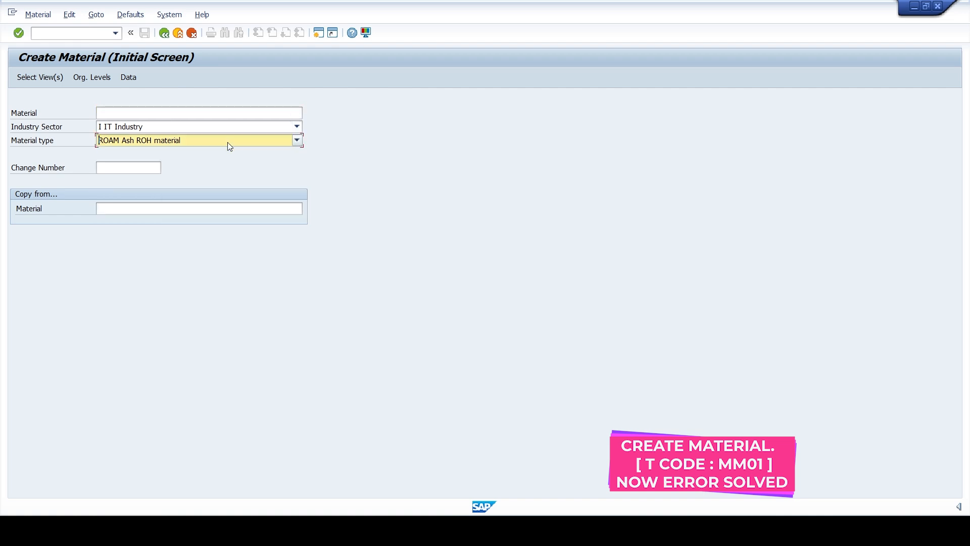
pyautogui.press('Return')
pyautogui.press('Return')
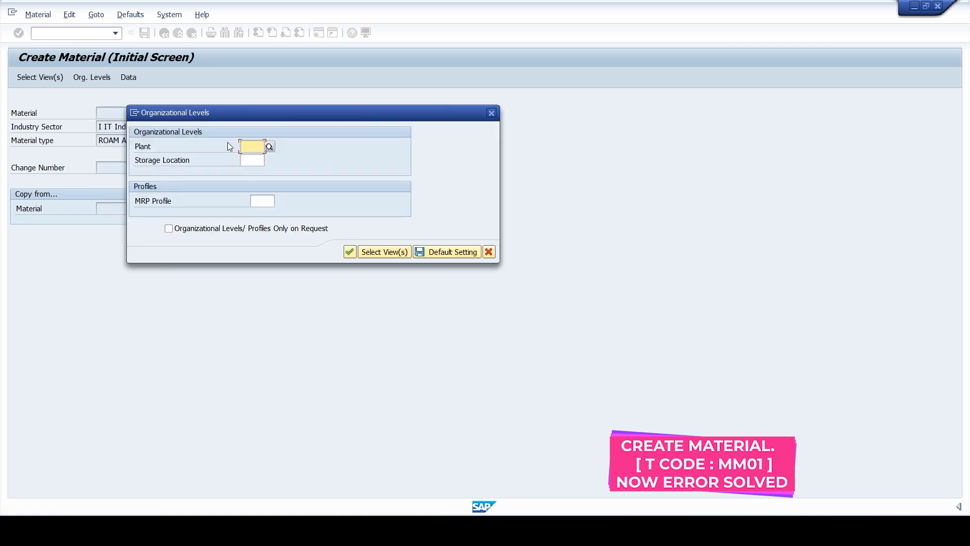
pyautogui.write('ashi')
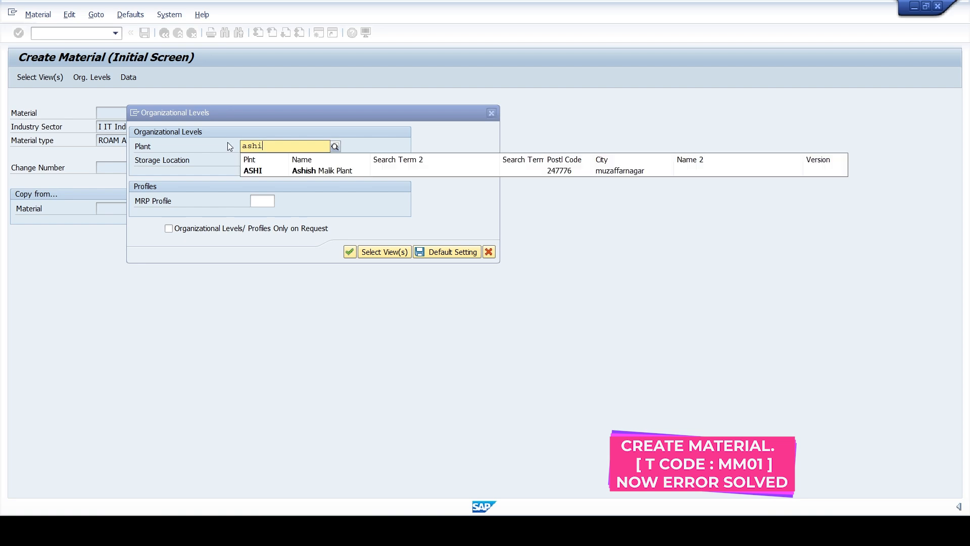
pyautogui.press('Return')
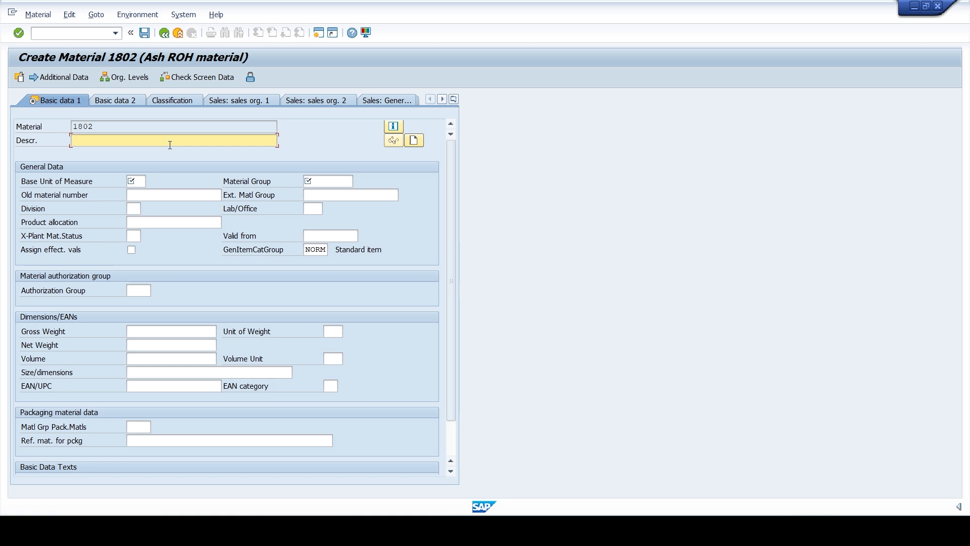
# Fill in the basic data with description "material for ash", base unit of measure PC and material group ASMG.
pyautogui.write('material for ash')
pyautogui.click(142, 183)
pyautogui.write('pc')
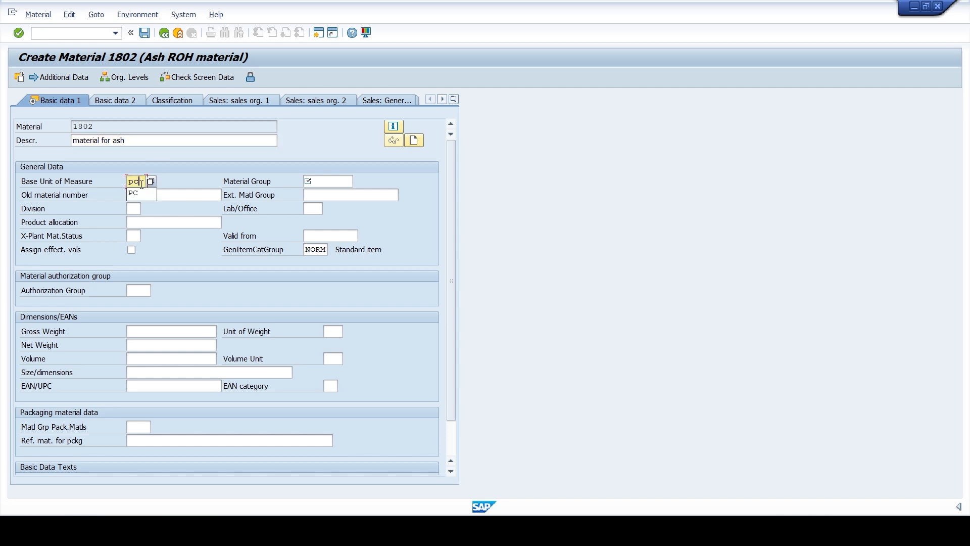
pyautogui.press('Return')
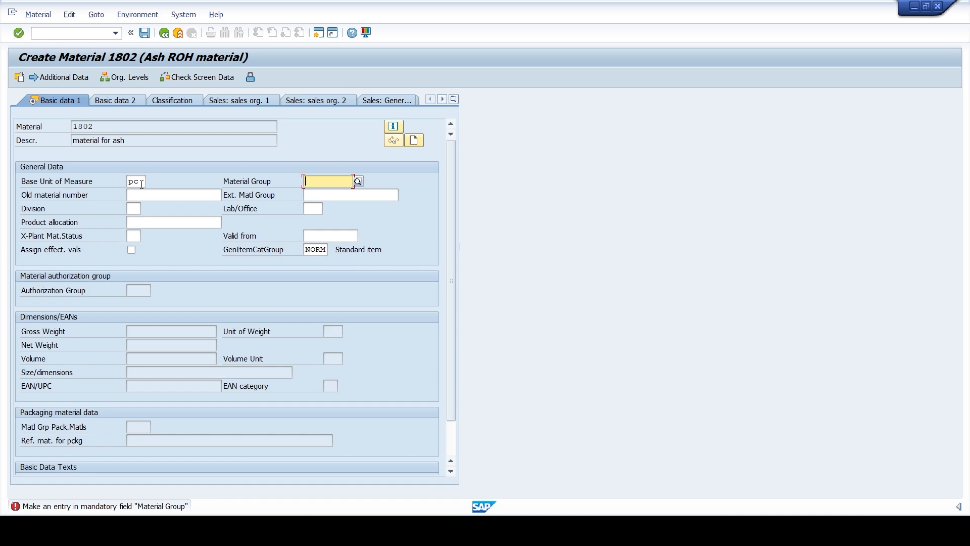
pyautogui.write('asmg')
pyautogui.press('Return')
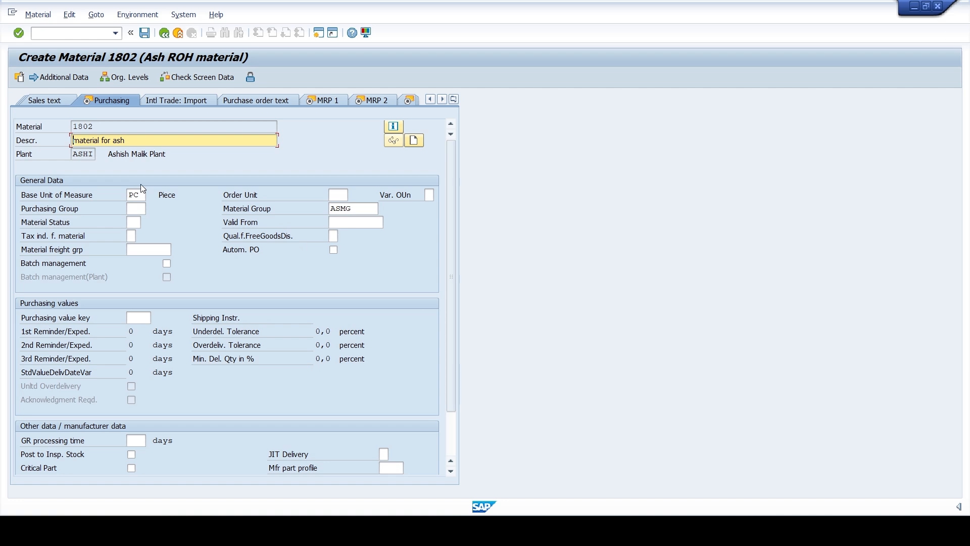
# Accept the purchasing data and set the MRP type to ND (No planning) in the MRP 1 view.
pyautogui.press('Return')
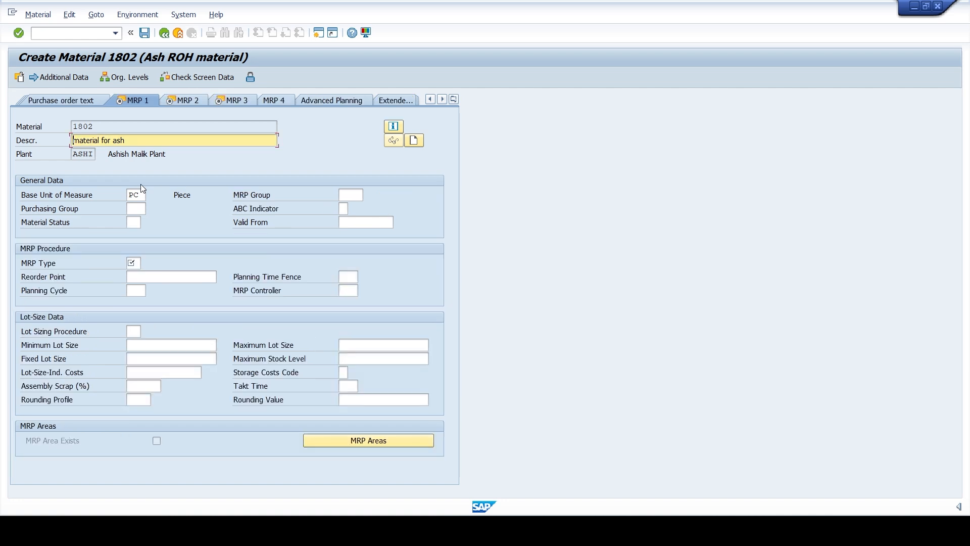
pyautogui.press('Return')
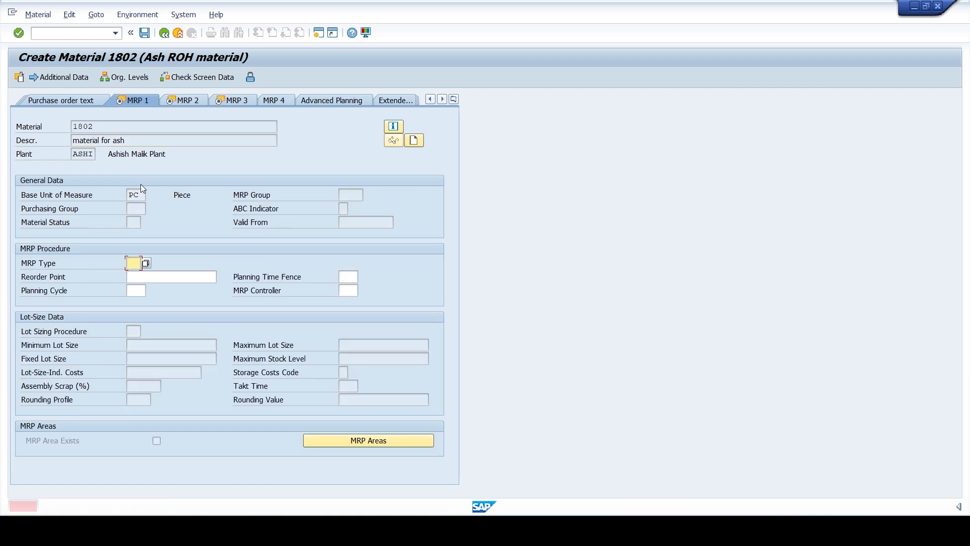
pyautogui.click(146, 264)
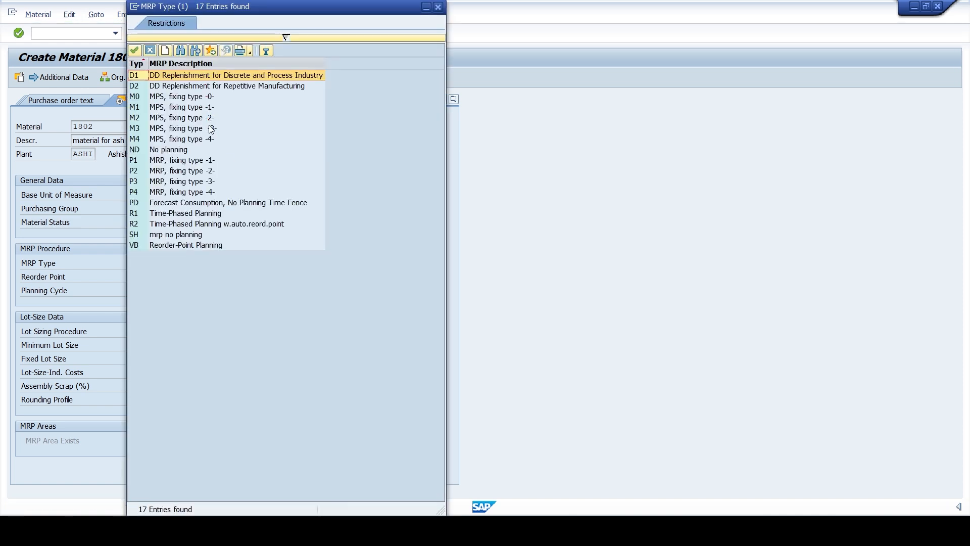
pyautogui.doubleClick(189, 150)
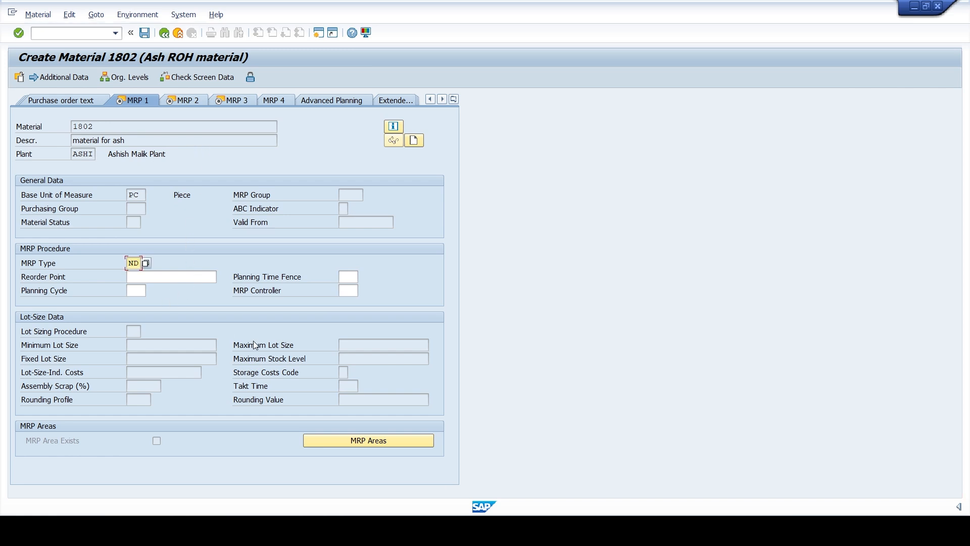
pyautogui.press('Return')
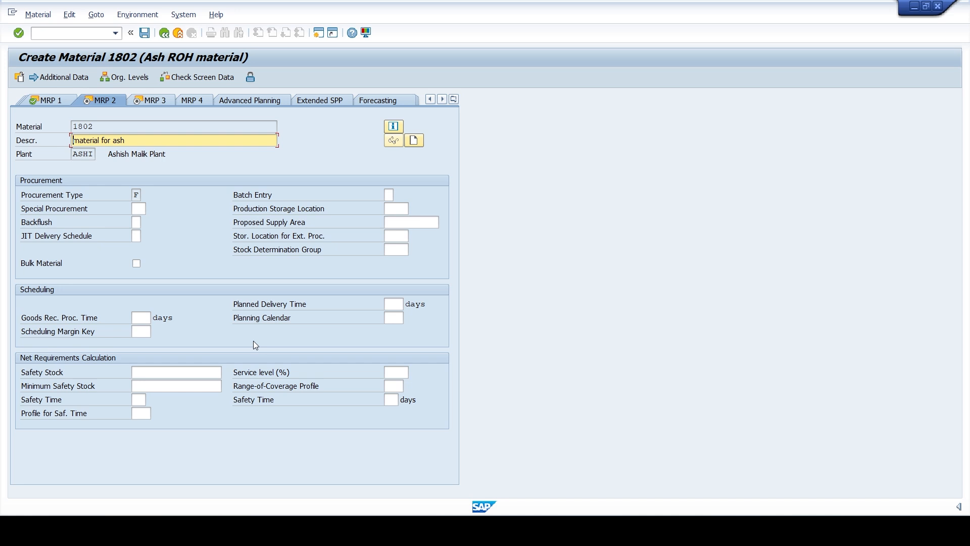
# Accept the MRP 2 data and set the availability check to NC (No ATP Check) in the MRP 3 view.
pyautogui.press('Return')
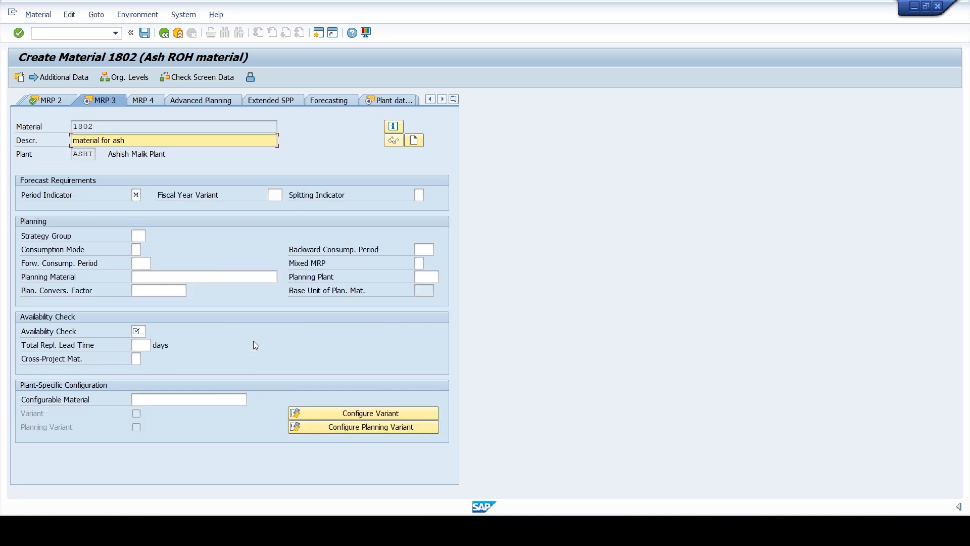
pyautogui.click(138, 331)
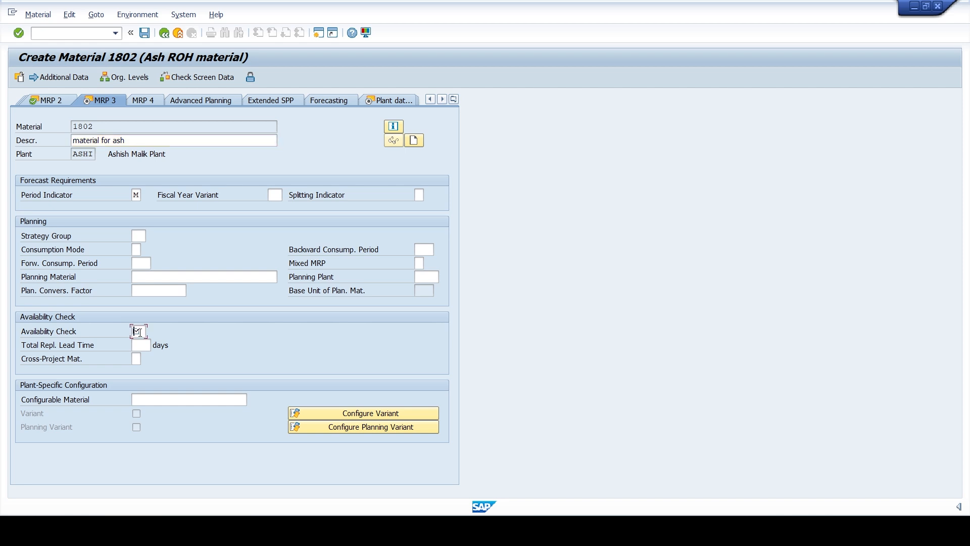
pyautogui.click(150, 334)
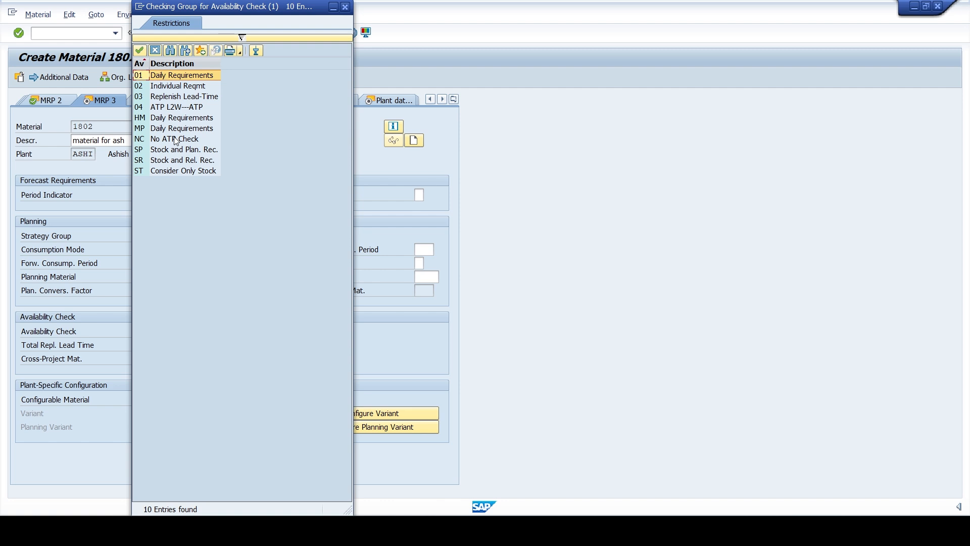
pyautogui.doubleClick(175, 141)
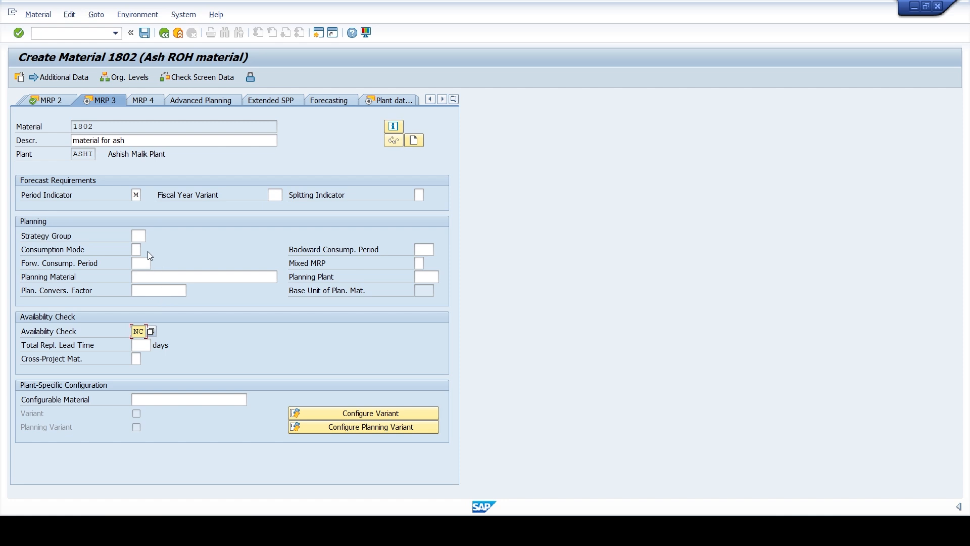
pyautogui.press('Return')
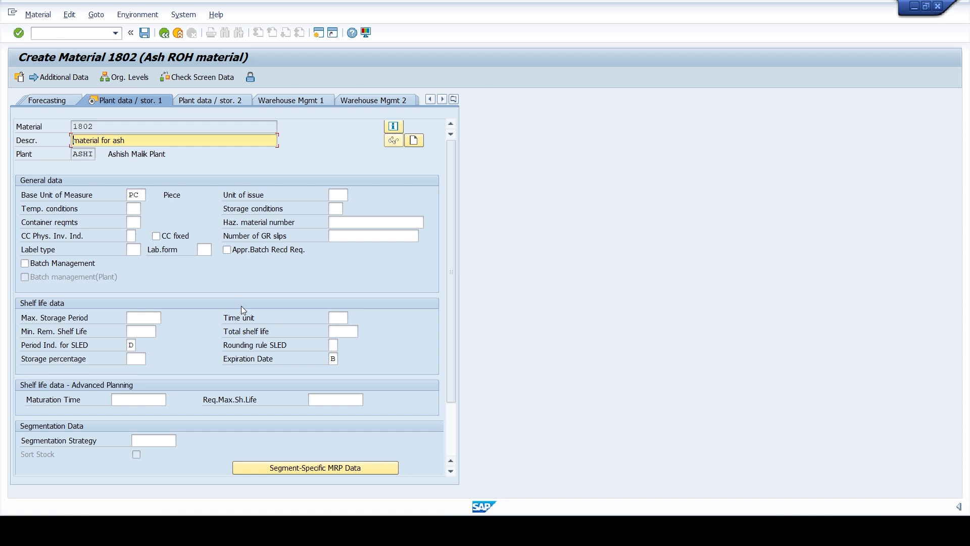
# Accept the plant storage data, set the periodic unit price to 100 in Accounting 1 and try to save the material.
pyautogui.press('Return')
pyautogui.press('Return')
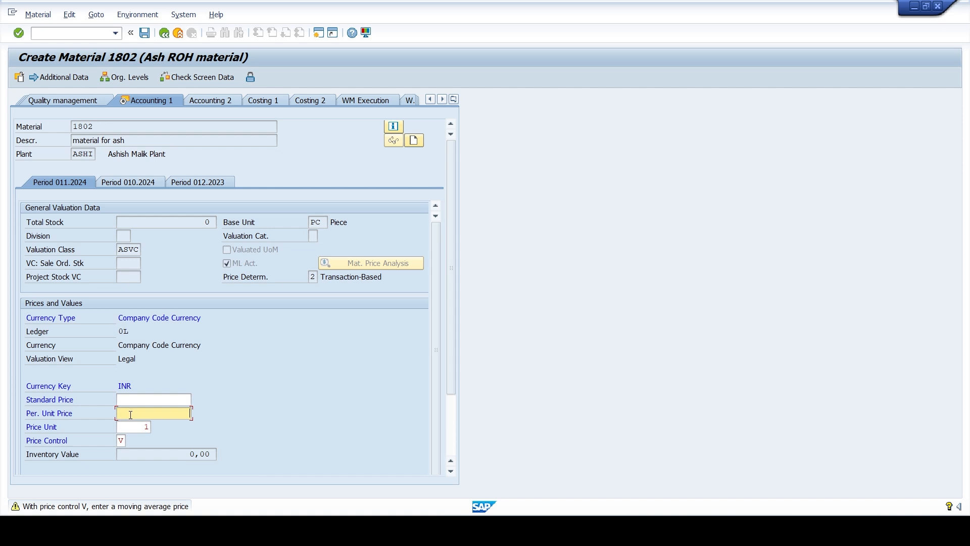
pyautogui.write('100')
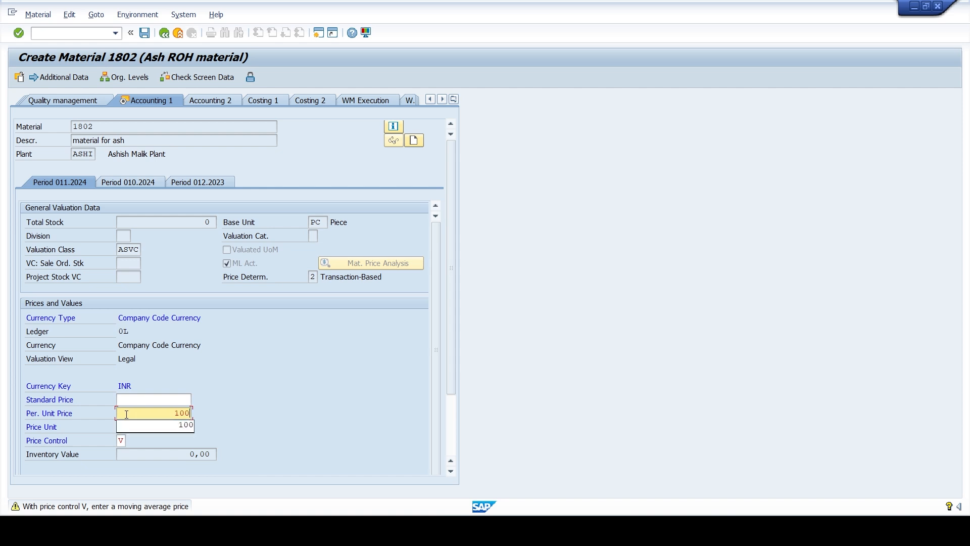
pyautogui.press('Return')
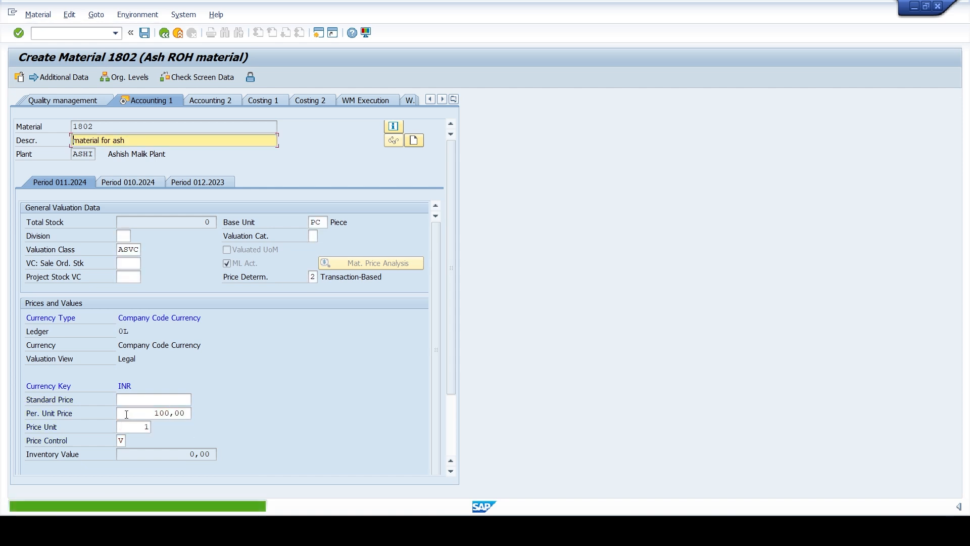
pyautogui.press('Return')
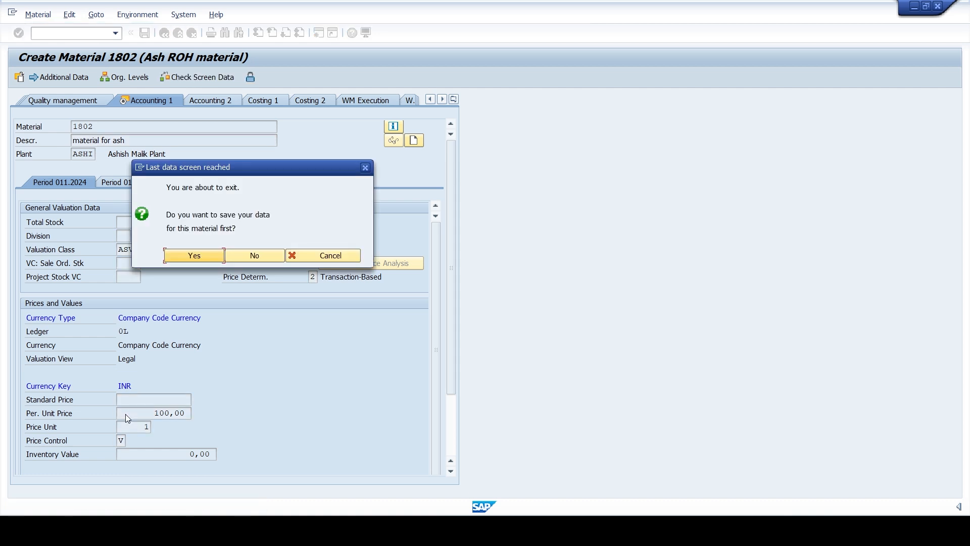
pyautogui.press('Return')
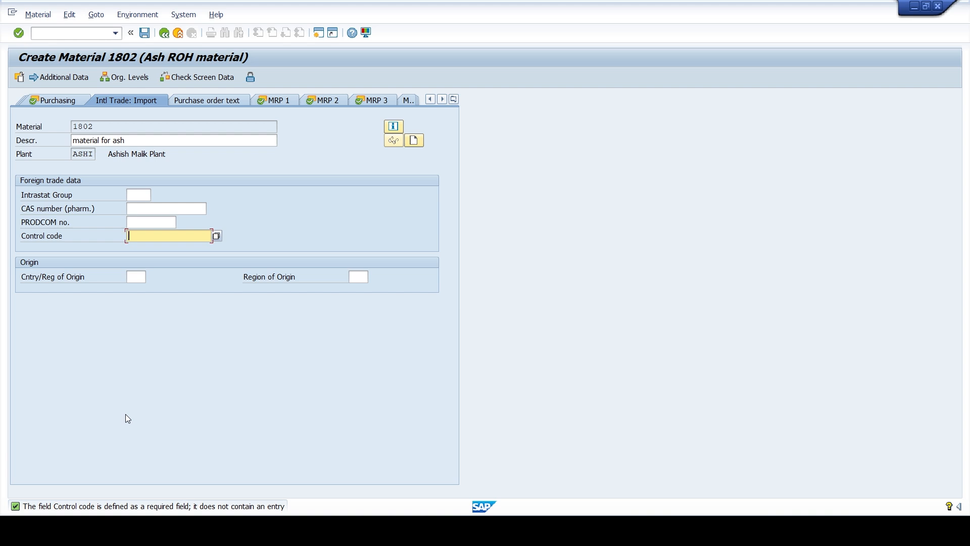
# Look up the foreign trade control codes with the country/region key restricted to IN (India).
pyautogui.click(214, 235)
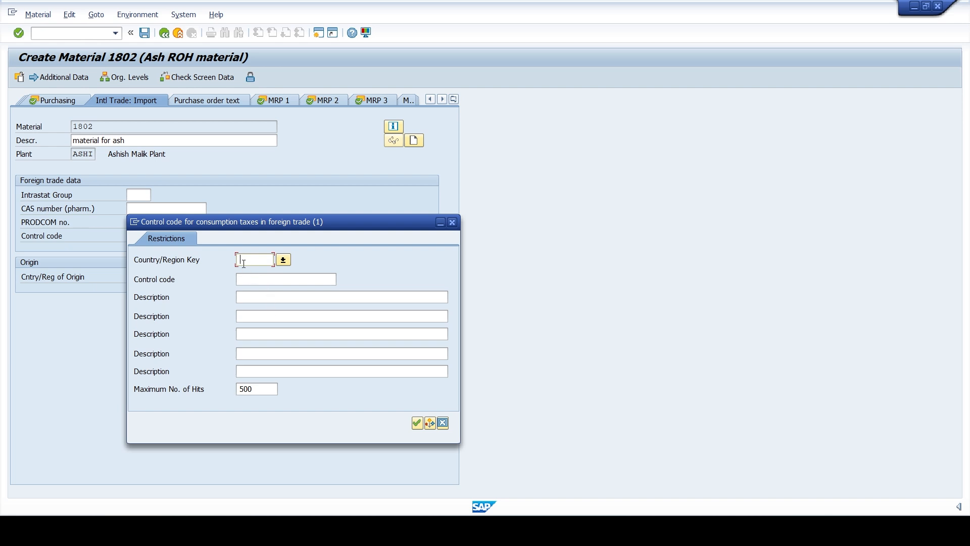
pyautogui.click(283, 260)
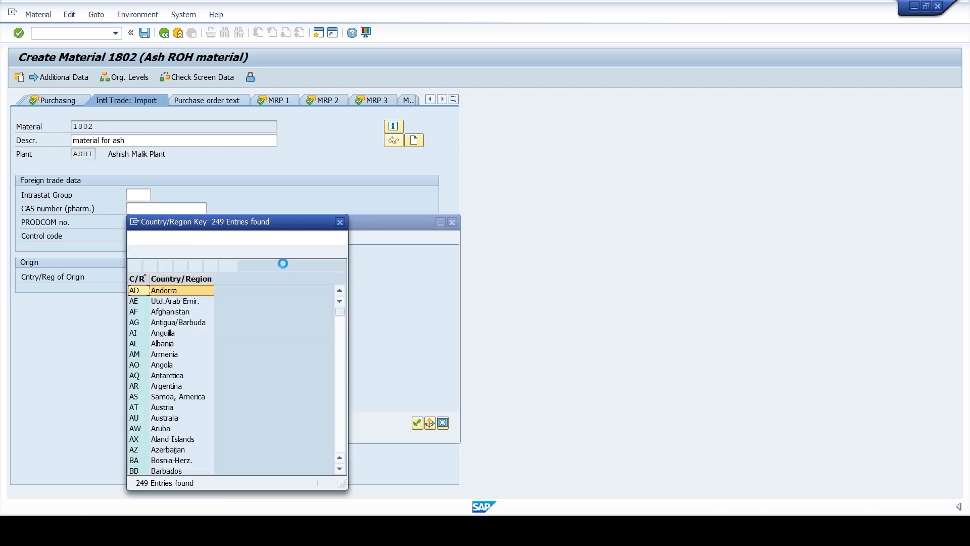
pyautogui.scroll(-15, 158, 324)
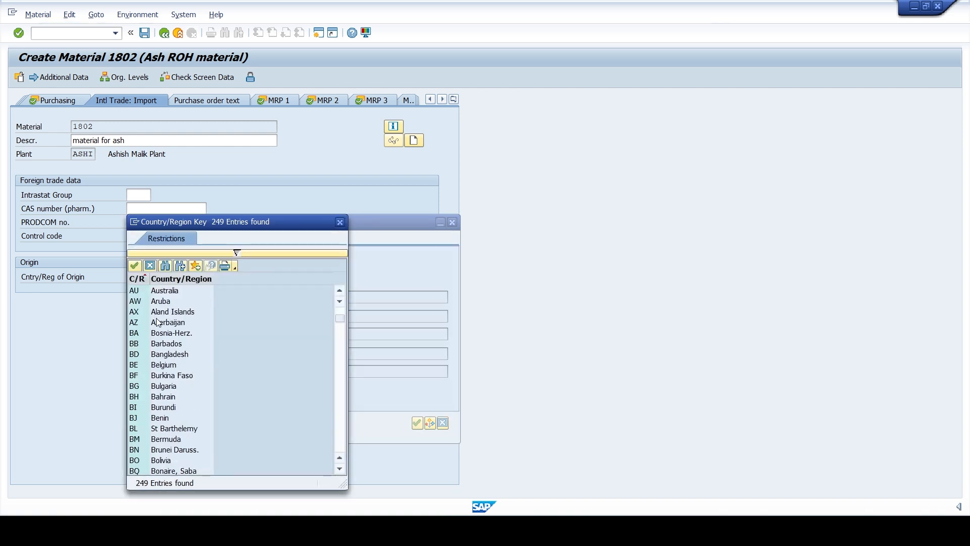
pyautogui.scroll(-13, 158, 336)
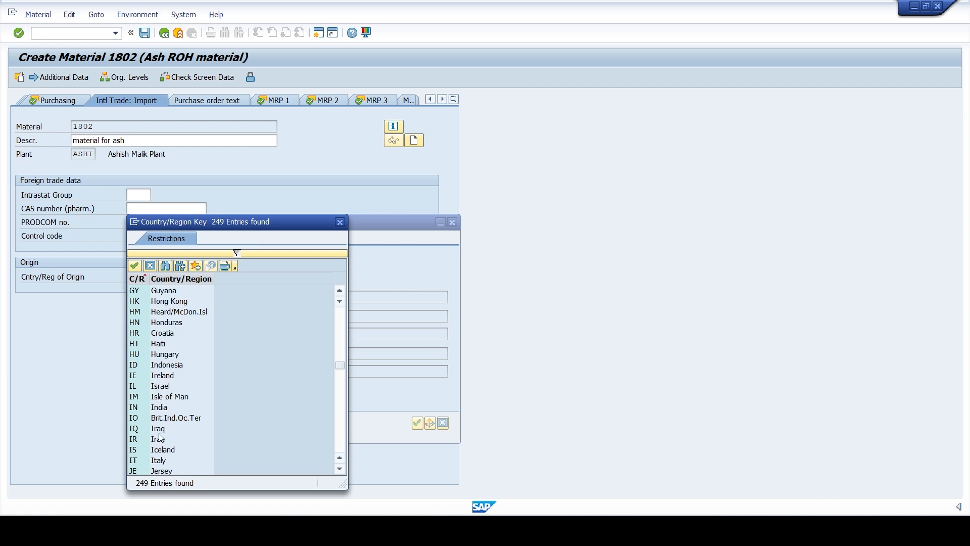
pyautogui.doubleClick(160, 407)
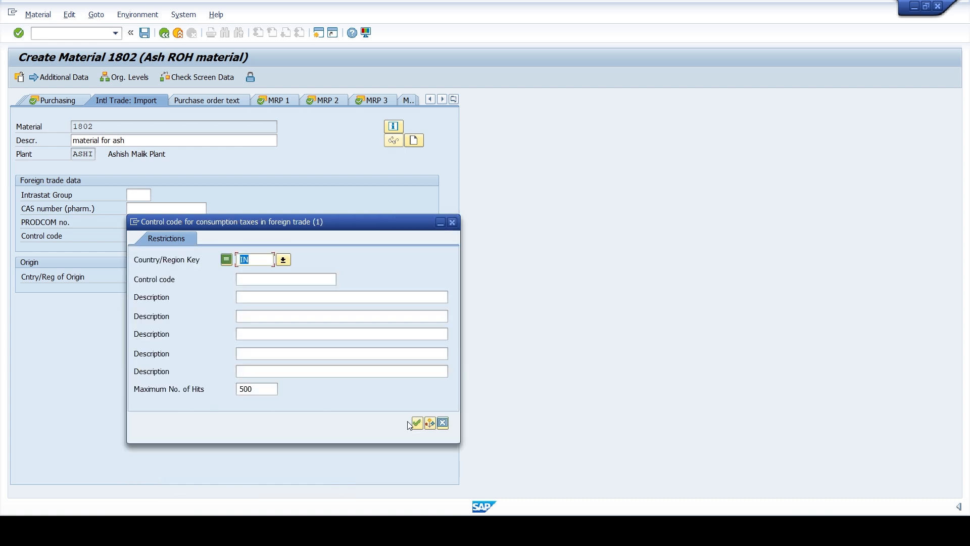
pyautogui.click(417, 422)
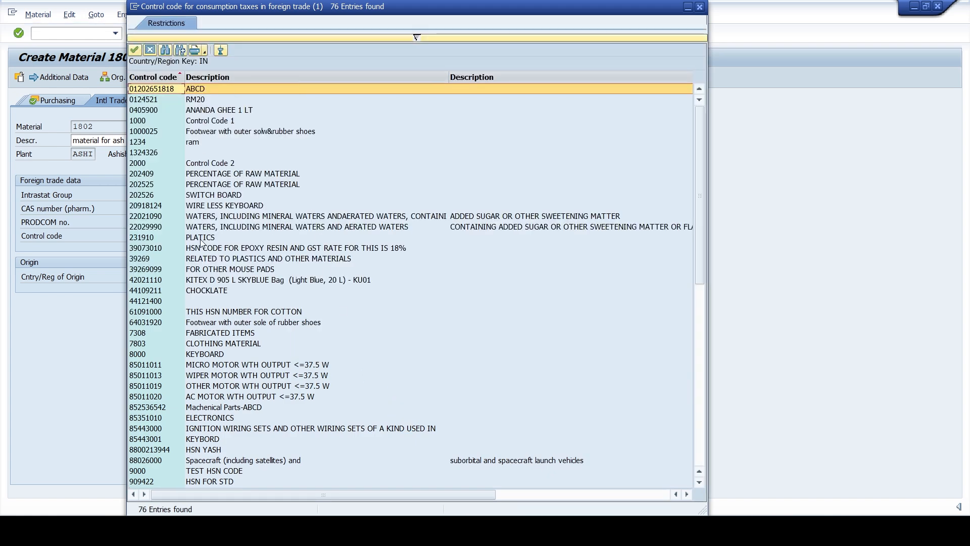
# Browse the Indian control codes and assign AKSH1234 (LAPTOP) as the material's control code.
pyautogui.scroll(-13, 202, 242)
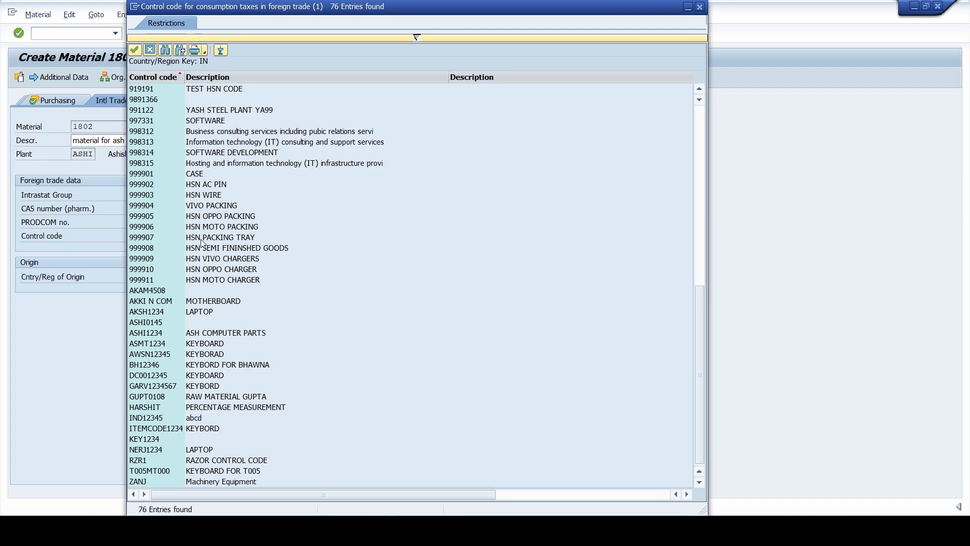
pyautogui.scroll(13, 201, 243)
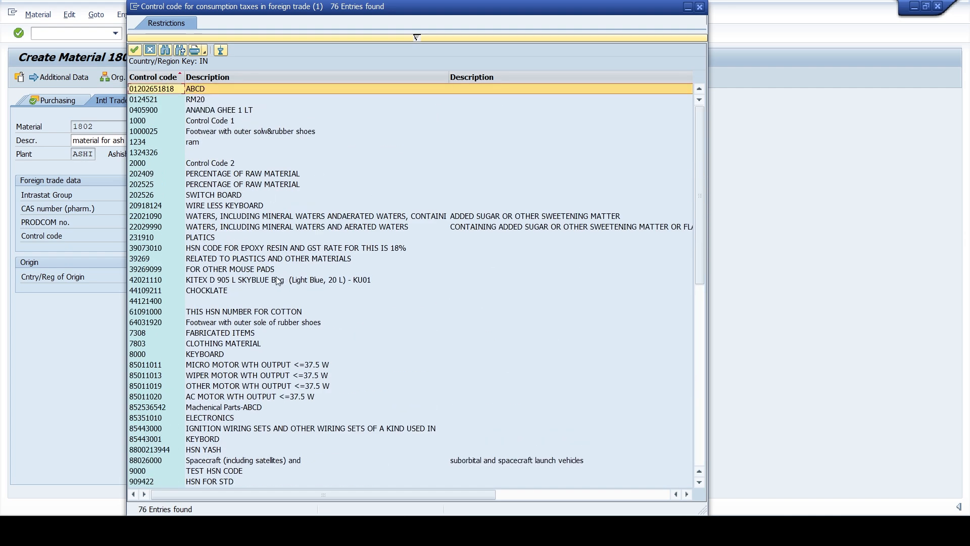
pyautogui.scroll(-6, 266, 288)
pyautogui.scroll(-1, 266, 289)
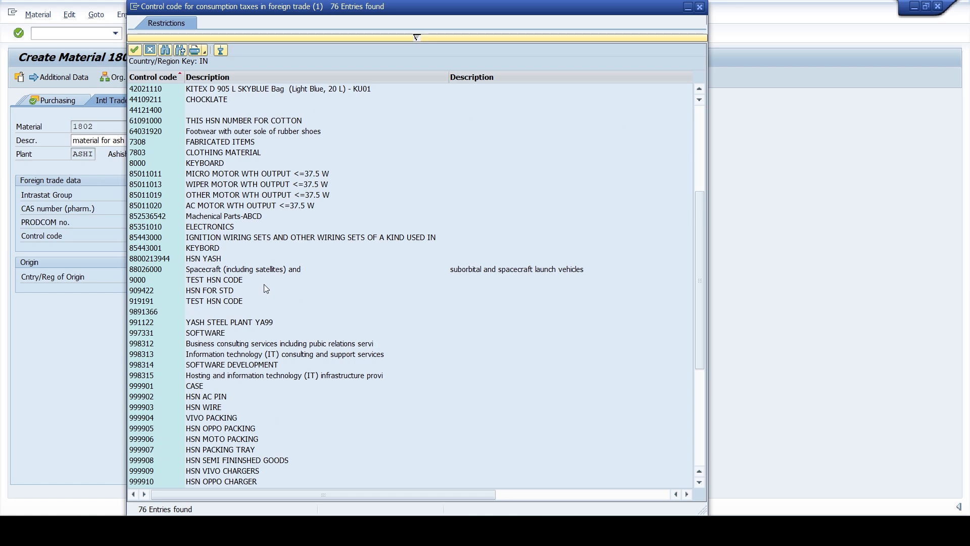
pyautogui.scroll(-6, 222, 311)
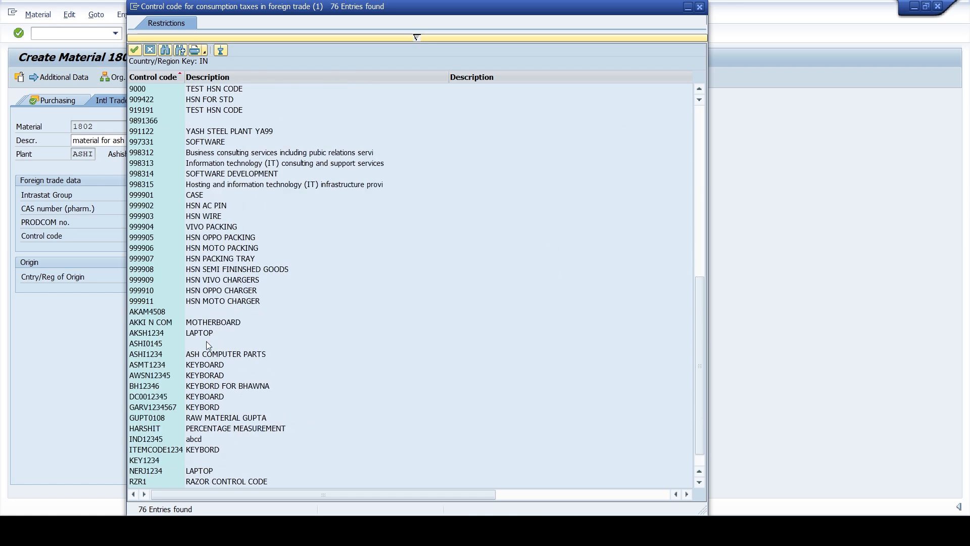
pyautogui.doubleClick(162, 332)
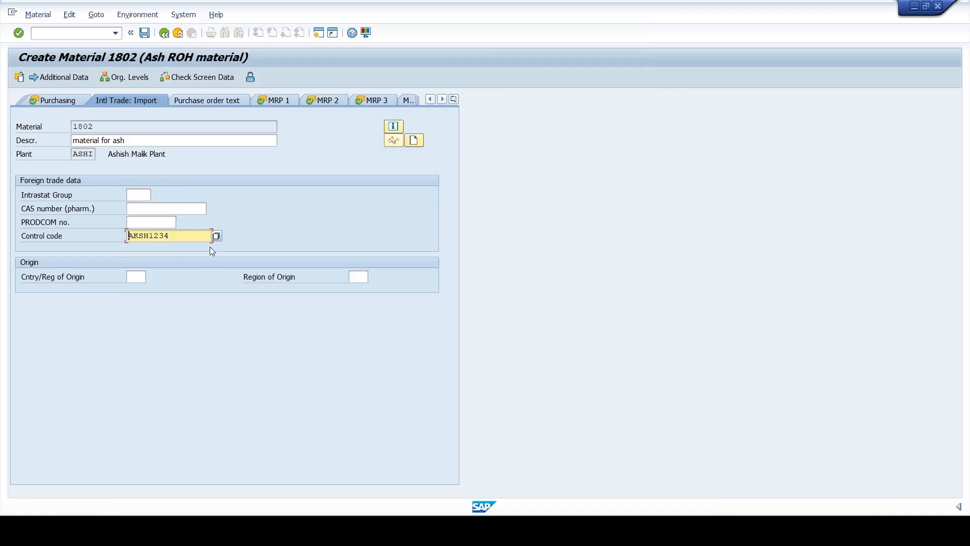
# Look up the control codes for country IN again and assign ASHI1234 (ASH COMPUTER PARTS) to the material.
pyautogui.press('Return')
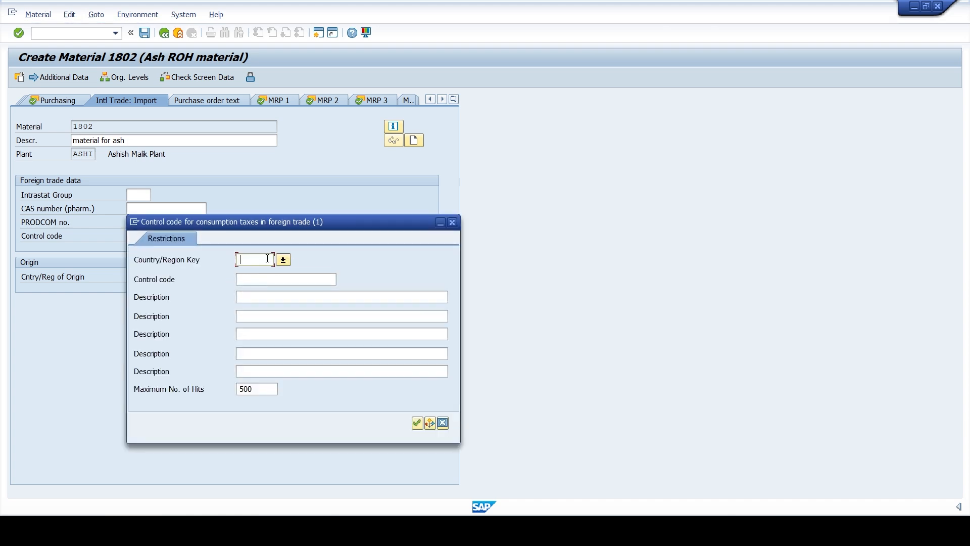
pyautogui.write('IN')
pyautogui.press('Return')
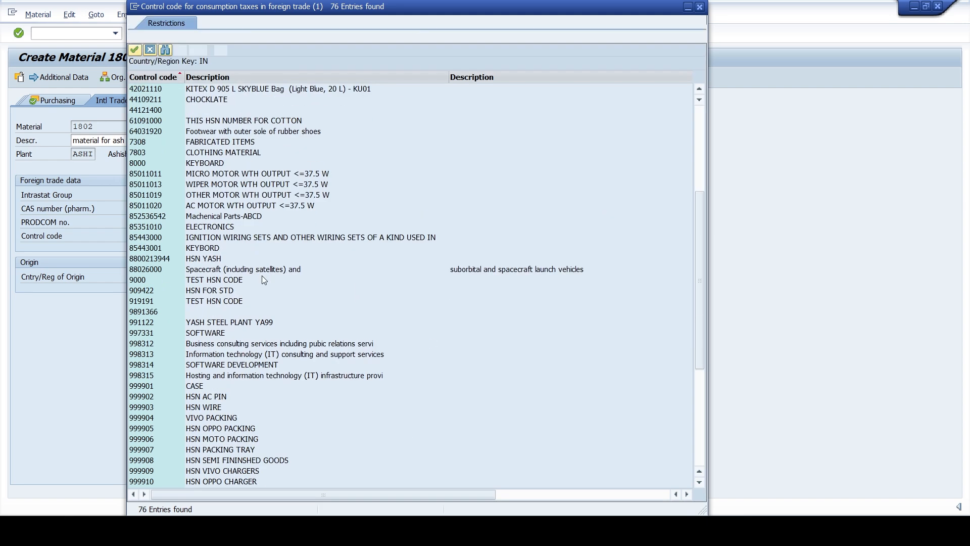
pyautogui.scroll(-8, 262, 276)
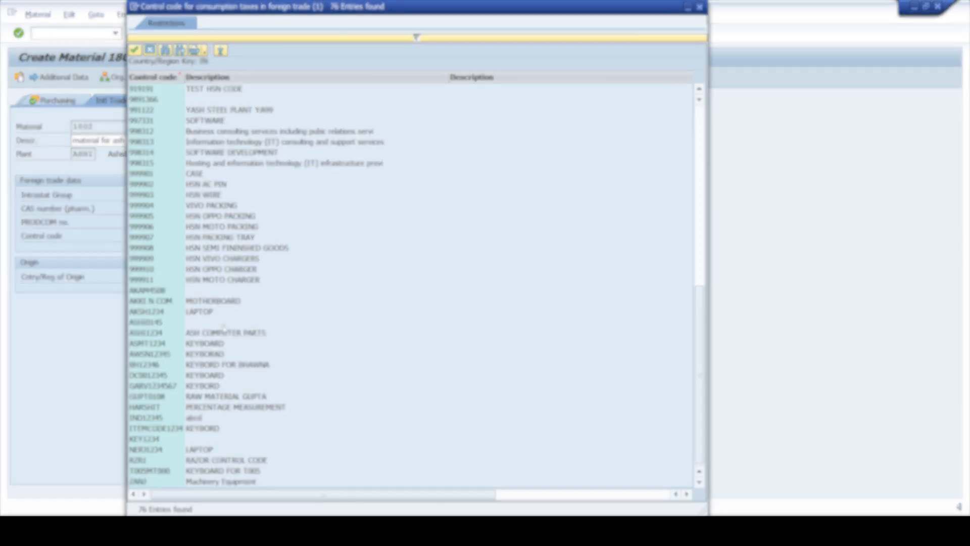
pyautogui.doubleClick(158, 333)
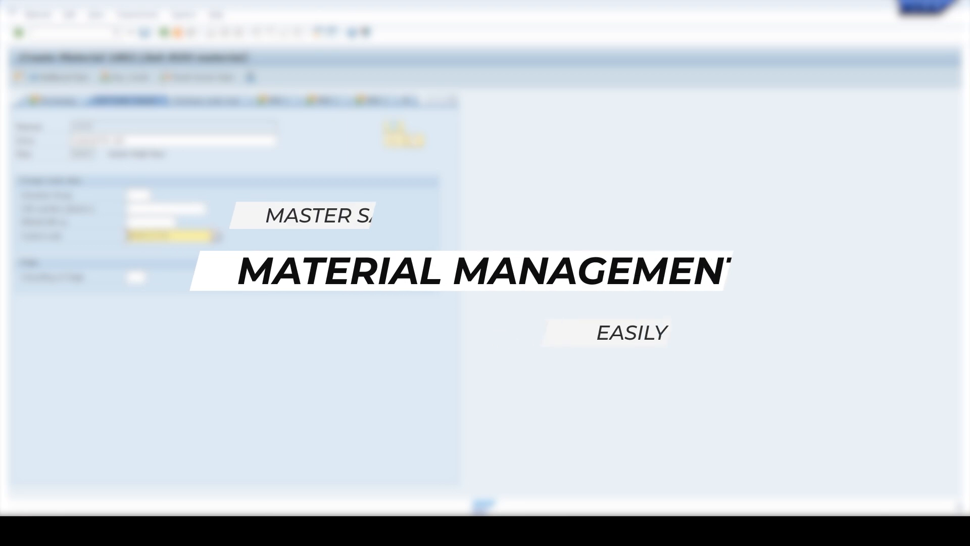
# Accept the foreign trade import data and continue through the MRP 1 and MRP 2 views to MRP 3.
pyautogui.press('Return')
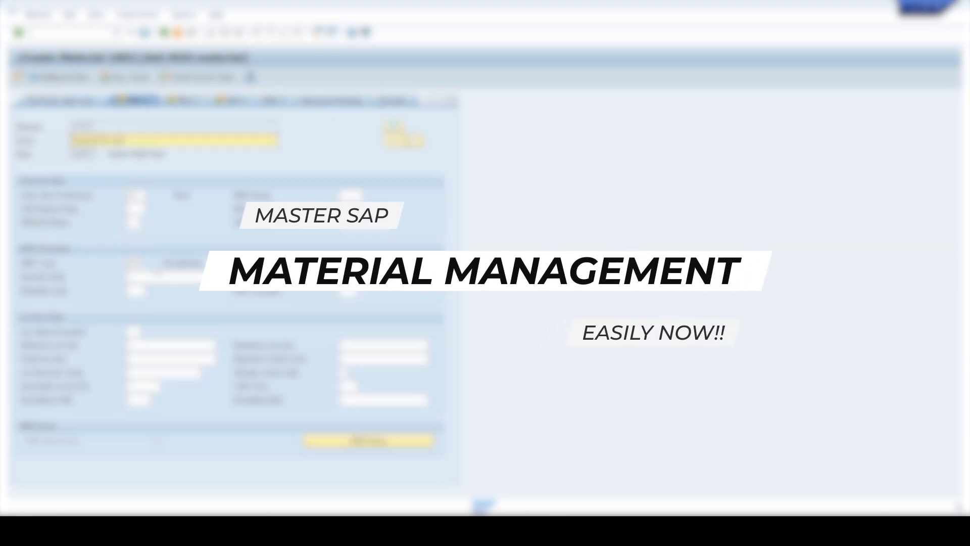
pyautogui.press('Return')
pyautogui.press('Return')
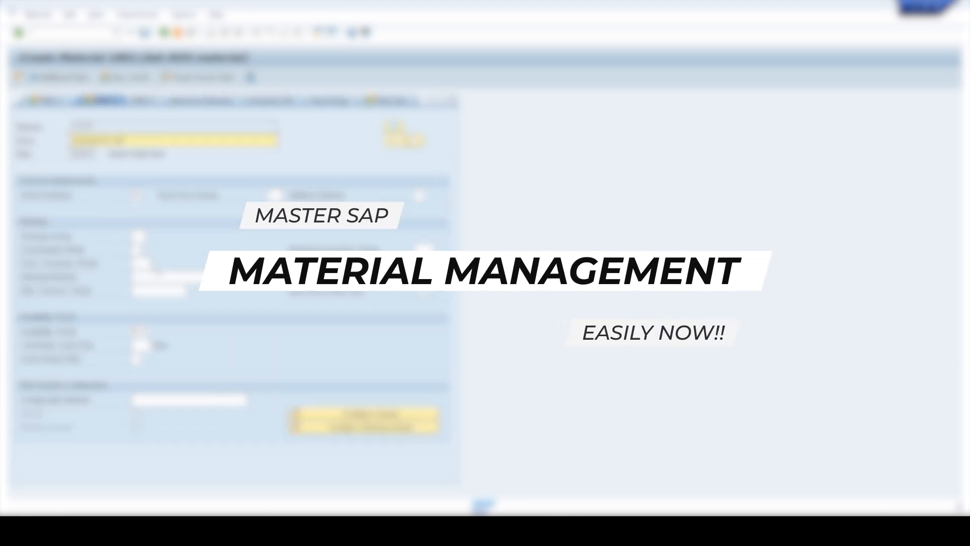